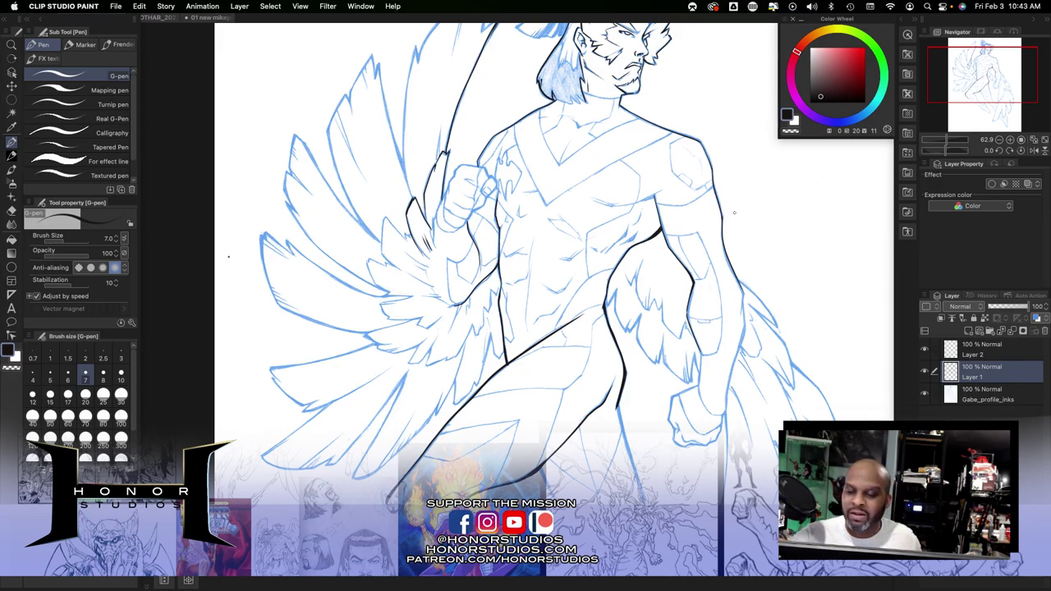
Ink the back leg's contours from the thigh down past the knee with the G-pen at size 8.
{"action": "scroll", "coordinate": [646, 213], "scroll_direction": "down", "scroll_amount": 5}
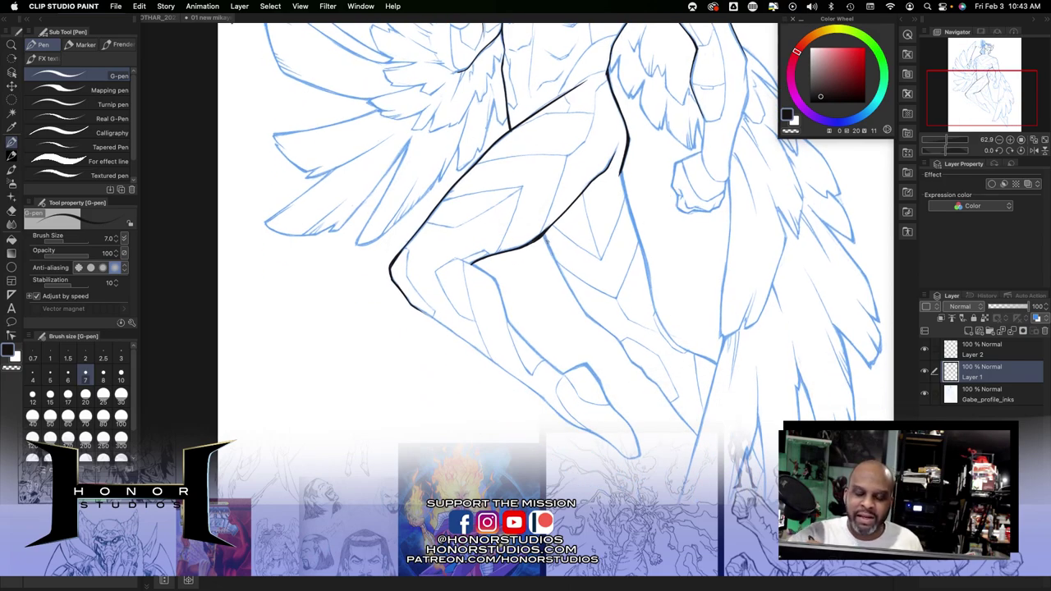
{"action": "key", "text": "bracketright"}
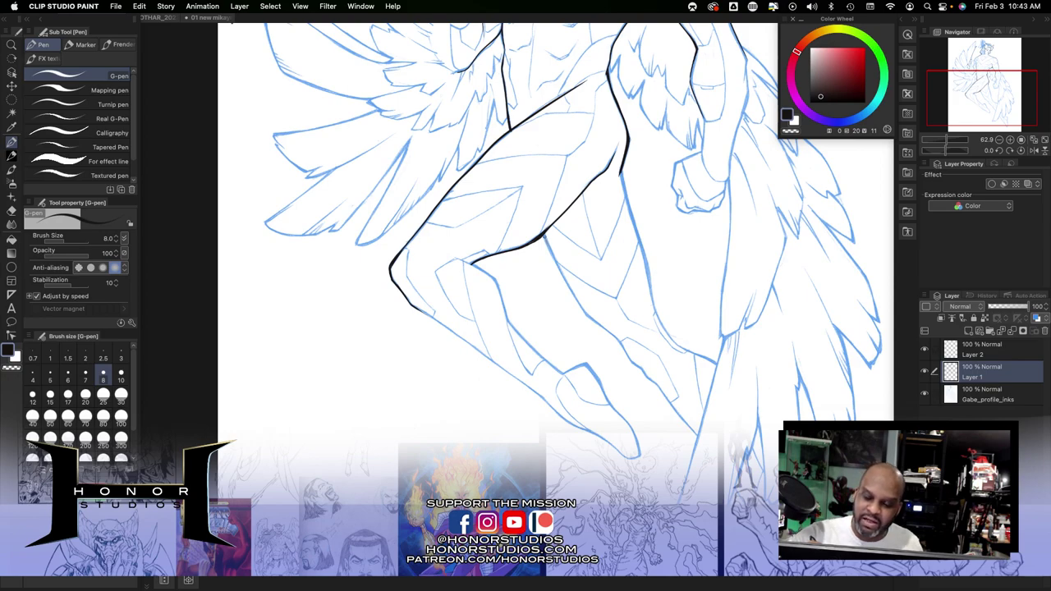
{"action": "left_click_drag", "start_coordinate": [543, 237], "coordinate": [584, 315]}
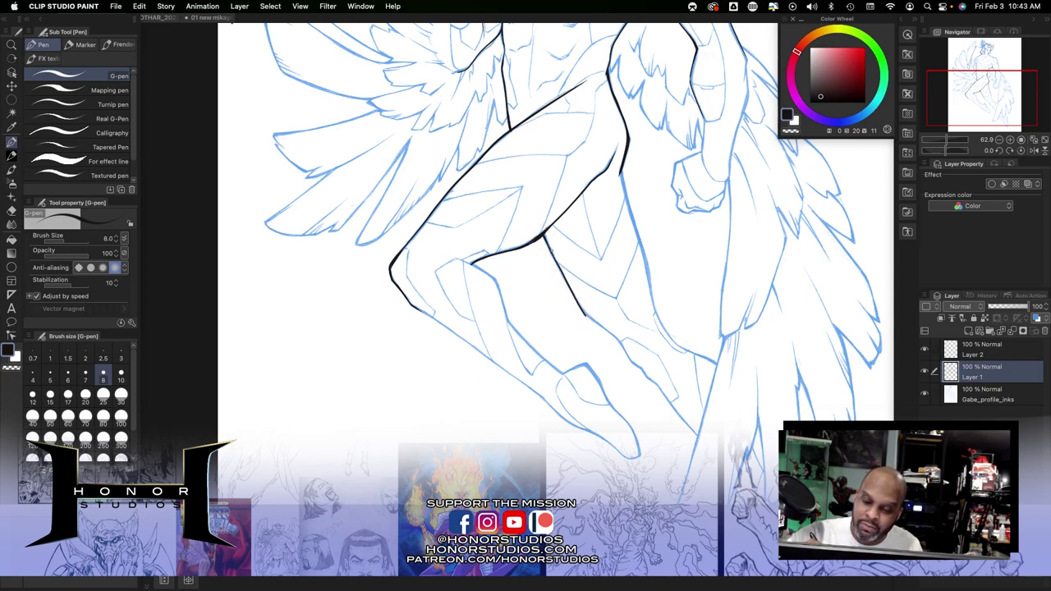
{"action": "mouse_move", "coordinate": [550, 250]}
{"action": "left_mouse_down"}
{"action": "mouse_move", "coordinate": [579, 309]}
{"action": "mouse_move", "coordinate": [621, 344]}
{"action": "left_mouse_up"}
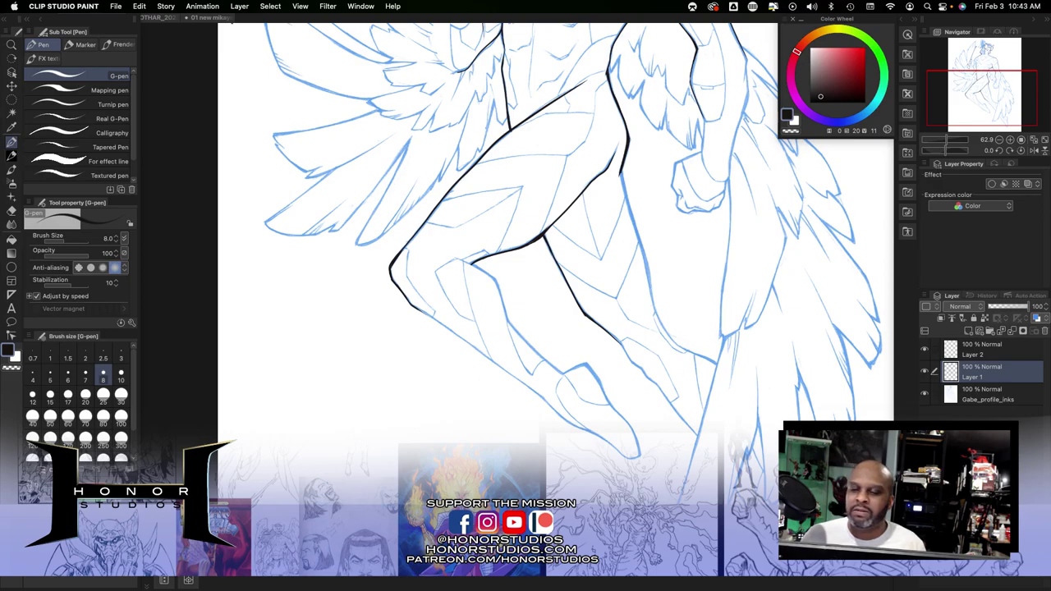
{"action": "left_click_drag", "start_coordinate": [665, 305], "coordinate": [705, 508]}
Fill the hair hanging behind the figure's neck with solid black.
{"action": "scroll", "coordinate": [584, 285], "scroll_direction": "up", "scroll_amount": 3}
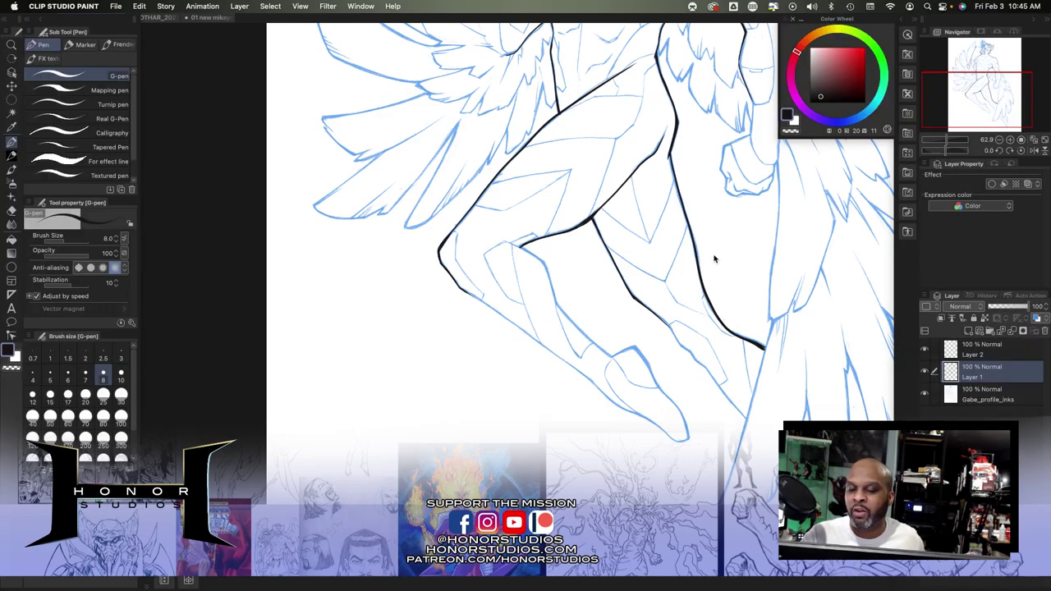
{"action": "left_click_drag", "start_coordinate": [715, 263], "coordinate": [605, 450]}
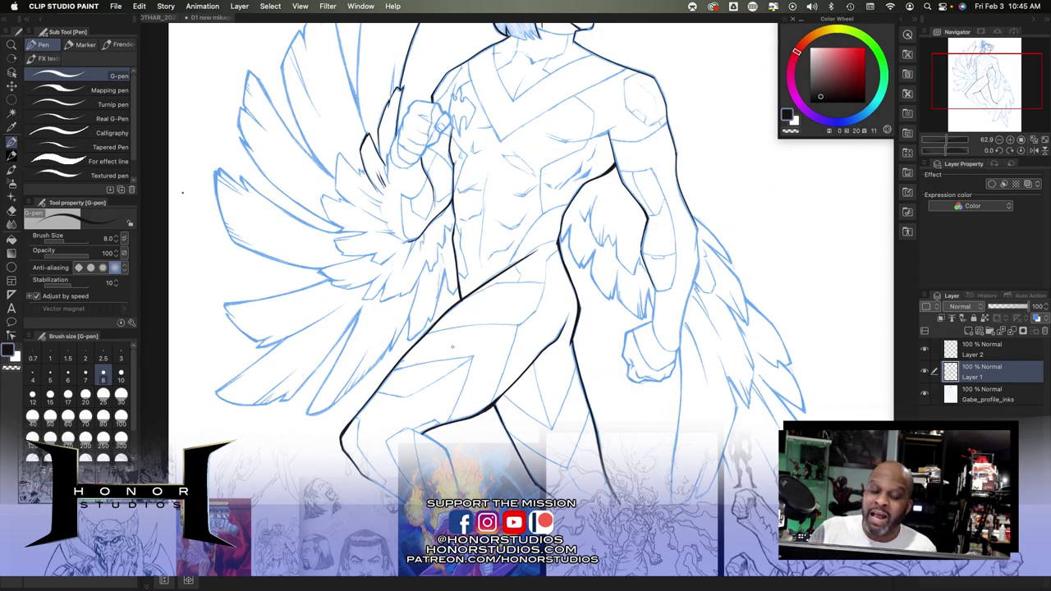
{"action": "left_click_drag", "start_coordinate": [183, 192], "coordinate": [193, 369]}
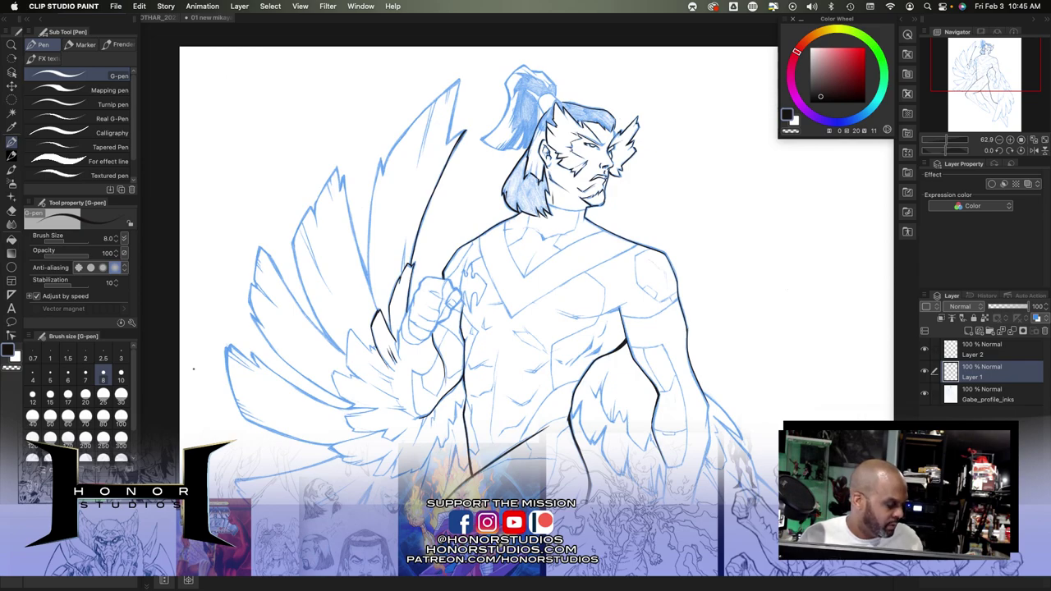
{"action": "key", "text": "g"}
{"action": "key", "text": "g"}
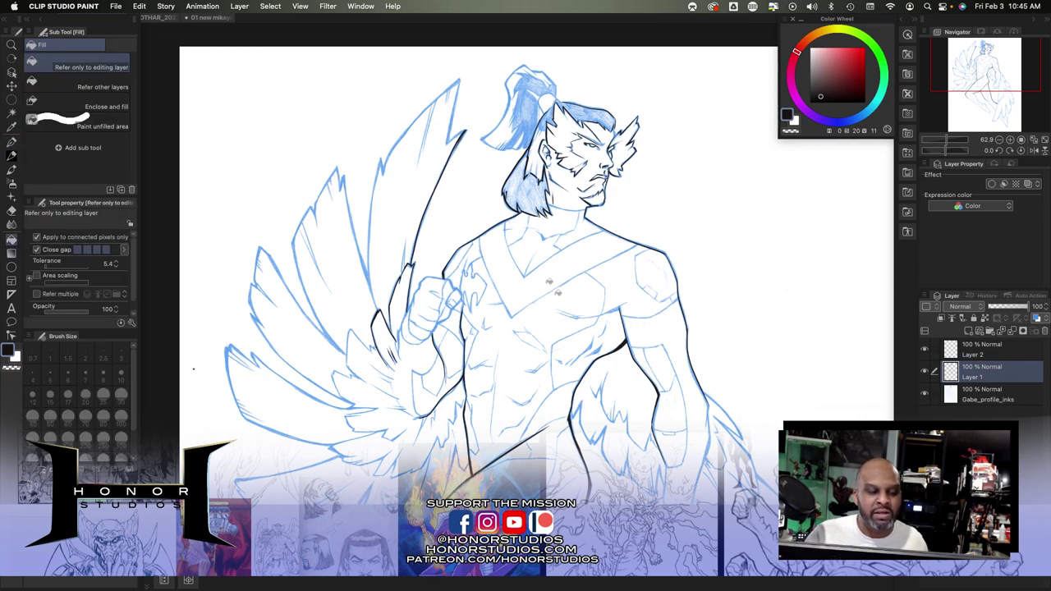
{"action": "left_click", "coordinate": [530, 192]}
{"action": "left_click", "coordinate": [530, 193]}
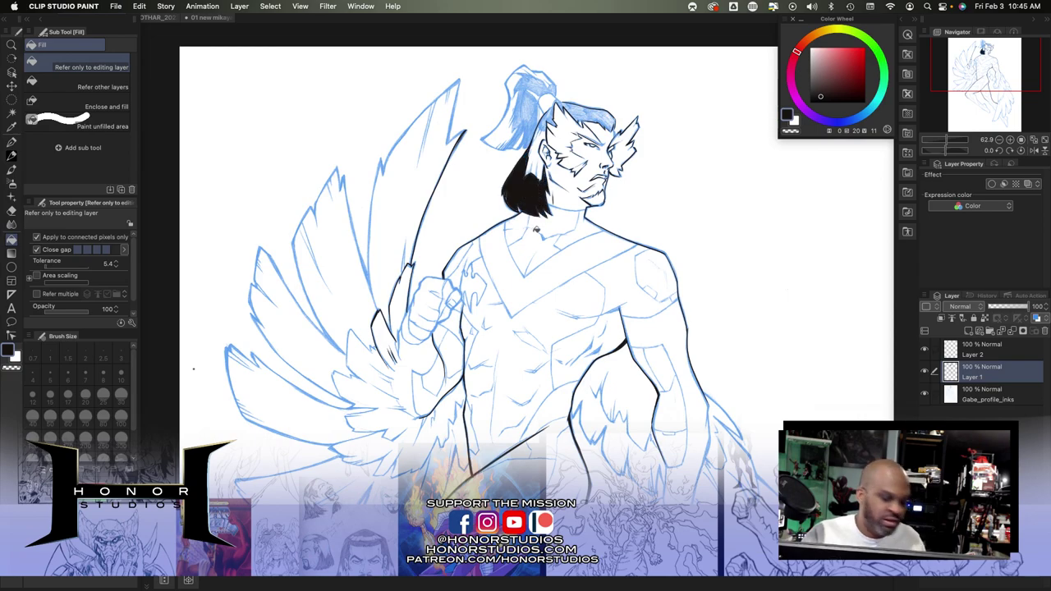
Touch up the outer and lower edges of the black hair behind the neck with the G-pen at size 8.
{"action": "key", "text": "p"}
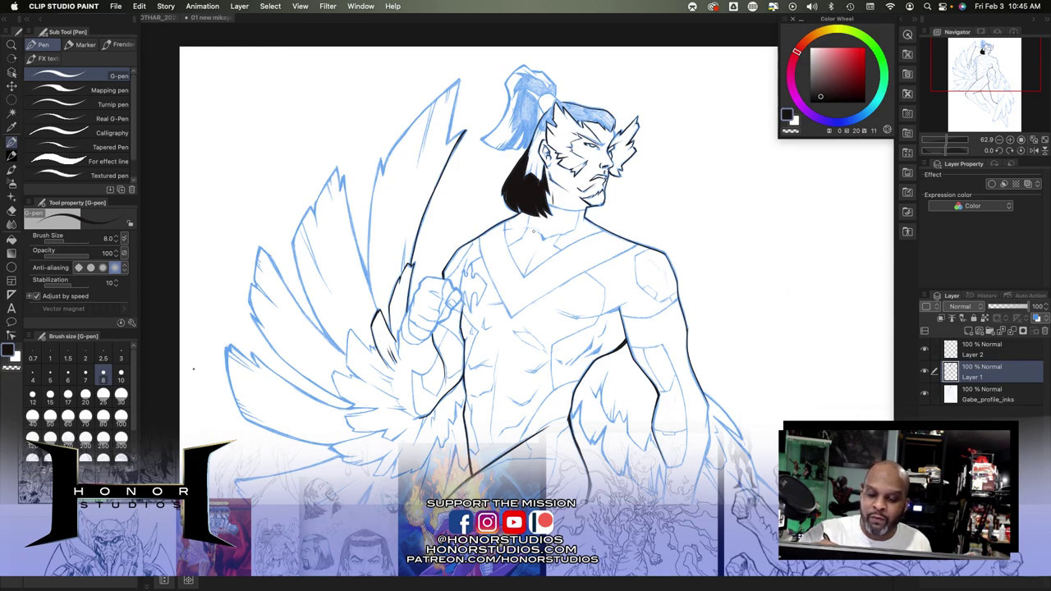
{"action": "scroll", "coordinate": [531, 230], "scroll_direction": "up", "scroll_amount": 5}
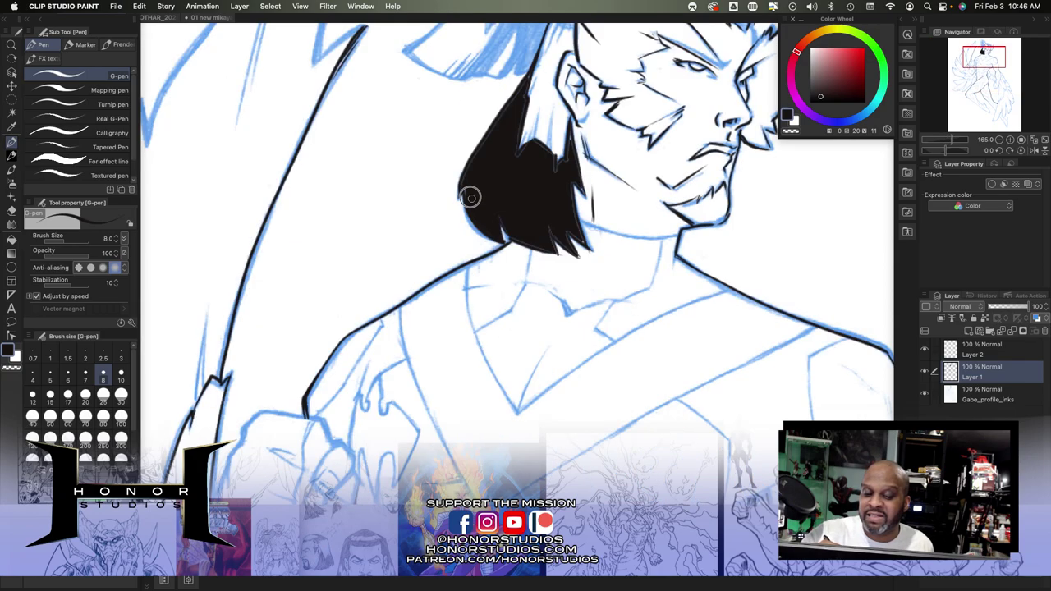
{"action": "mouse_move", "coordinate": [464, 183]}
{"action": "left_mouse_down"}
{"action": "mouse_move", "coordinate": [531, 74]}
{"action": "mouse_move", "coordinate": [523, 98]}
{"action": "left_mouse_up"}
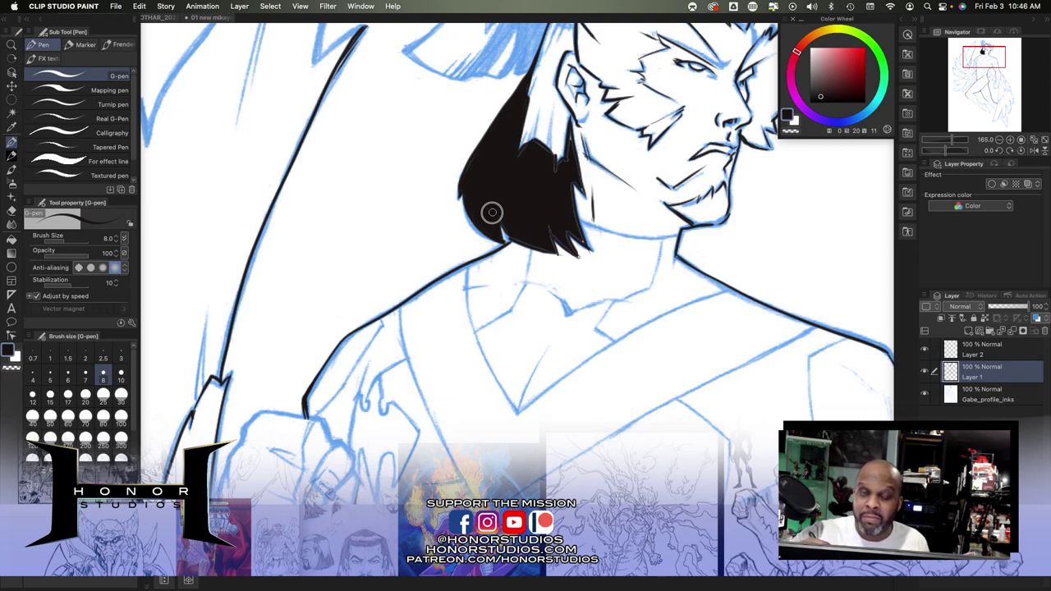
{"action": "left_click_drag", "start_coordinate": [491, 212], "coordinate": [546, 233]}
Reduce the G-pen size to 3 and ink the pointed hair tips at the nape.
{"action": "key", "text": "bracketleft"}
{"action": "key", "text": "bracketleft"}
{"action": "key", "text": "bracketleft"}
{"action": "key", "text": "bracketleft"}
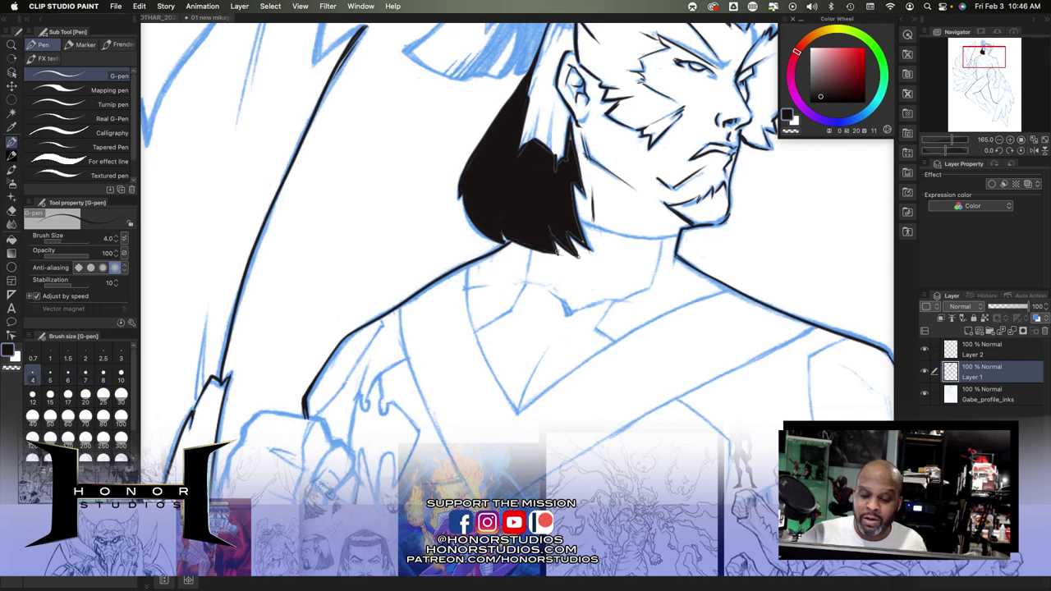
{"action": "left_click_drag", "start_coordinate": [547, 231], "coordinate": [577, 256]}
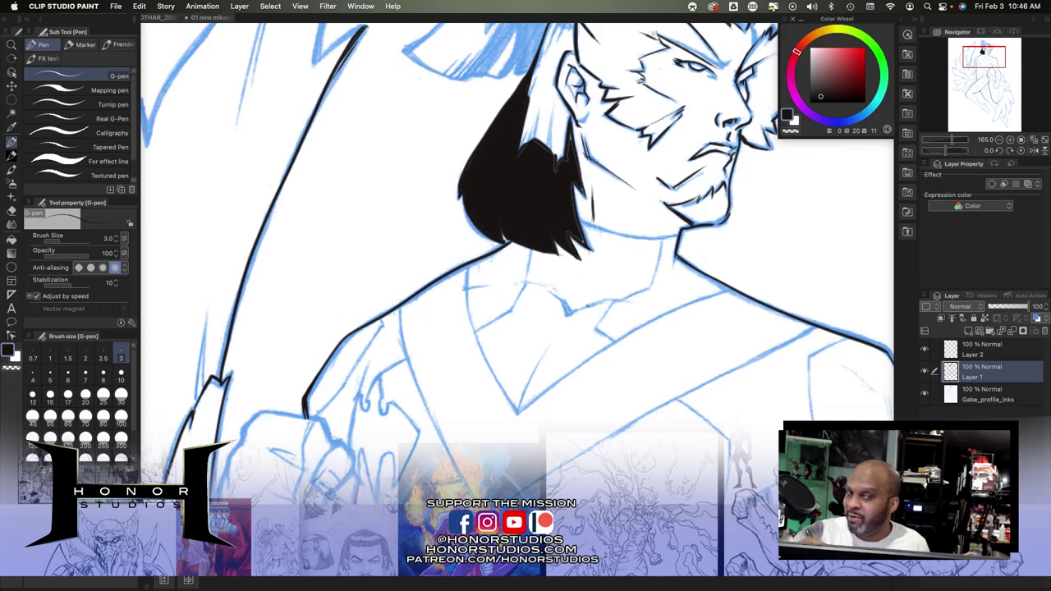
Refine the jagged edges of the black hair below the ear and at its tips with small strokes at pen size 3.
{"action": "scroll", "coordinate": [595, 336], "scroll_direction": "up", "scroll_amount": 5}
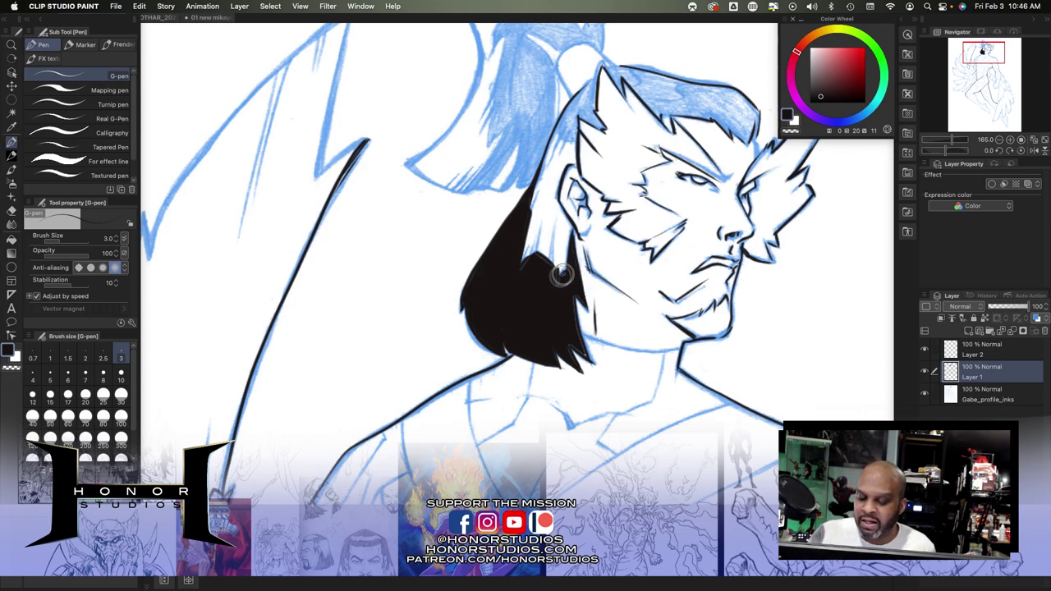
{"action": "left_click_drag", "start_coordinate": [557, 280], "coordinate": [557, 283]}
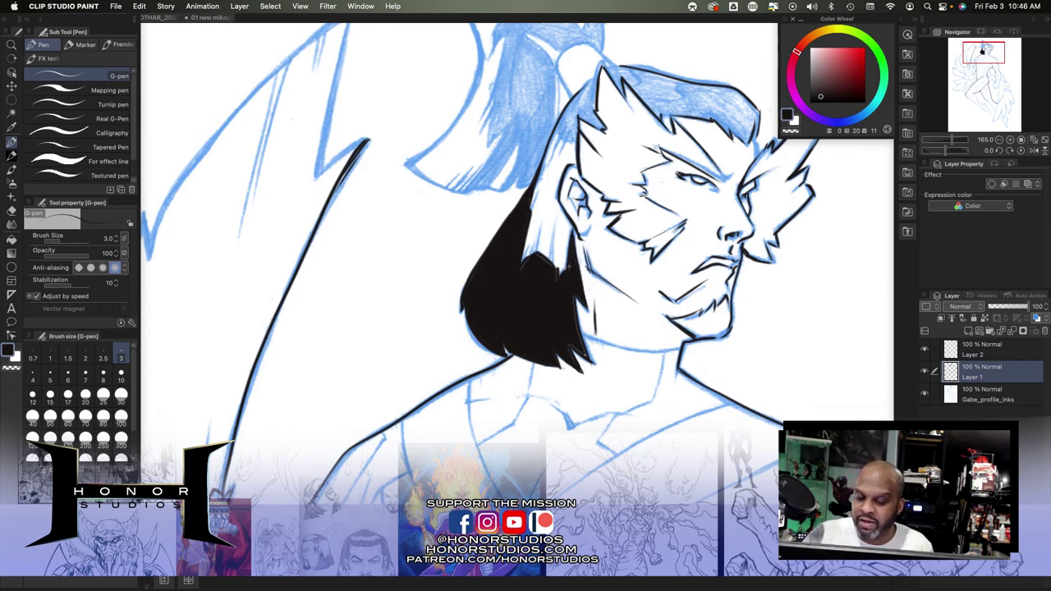
{"action": "left_click_drag", "start_coordinate": [576, 273], "coordinate": [575, 270]}
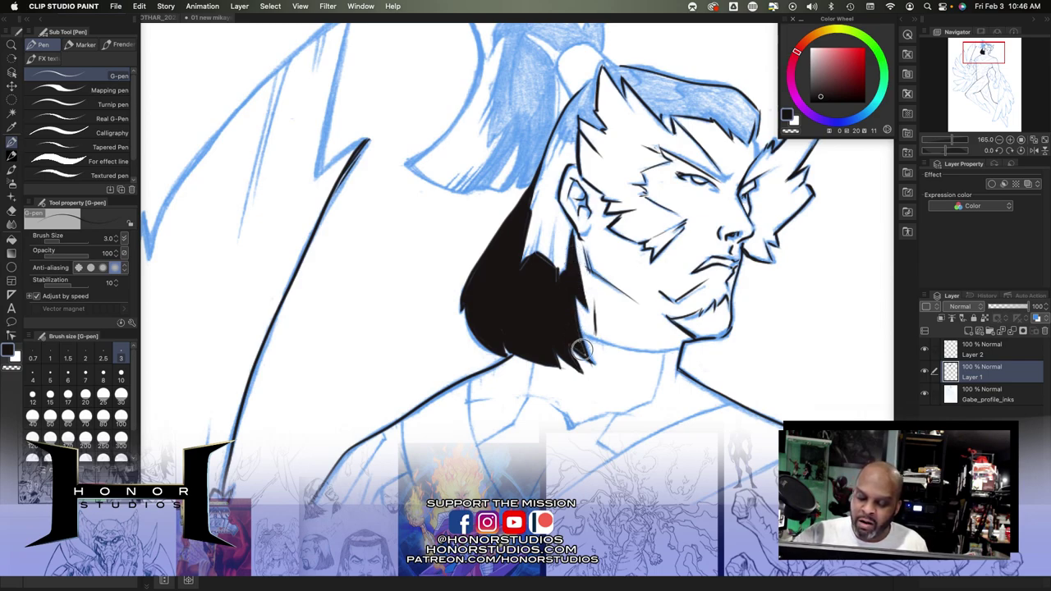
{"action": "mouse_move", "coordinate": [581, 348]}
{"action": "left_mouse_down"}
{"action": "mouse_move", "coordinate": [586, 355]}
{"action": "mouse_move", "coordinate": [581, 339]}
{"action": "left_mouse_up"}
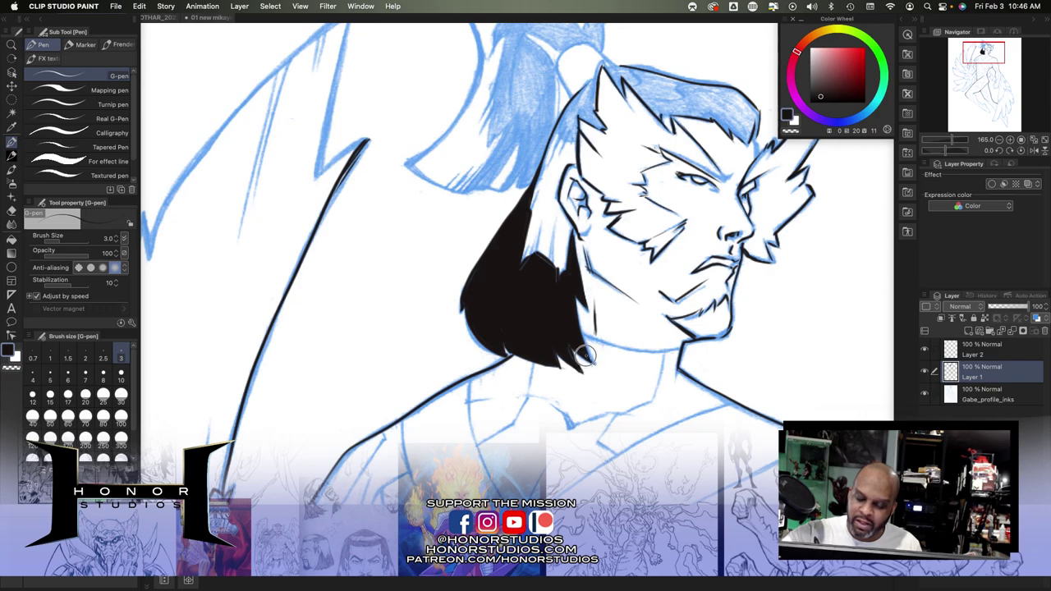
{"action": "left_click_drag", "start_coordinate": [568, 348], "coordinate": [569, 337]}
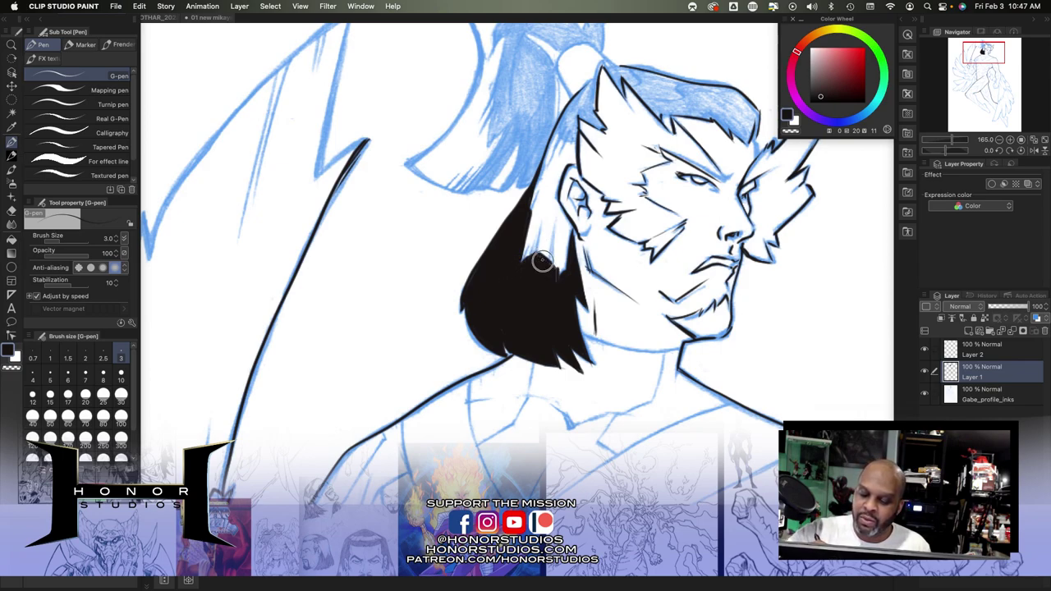
{"action": "mouse_move", "coordinate": [542, 261]}
{"action": "left_mouse_down"}
{"action": "mouse_move", "coordinate": [558, 283]}
{"action": "mouse_move", "coordinate": [556, 246]}
{"action": "left_mouse_up"}
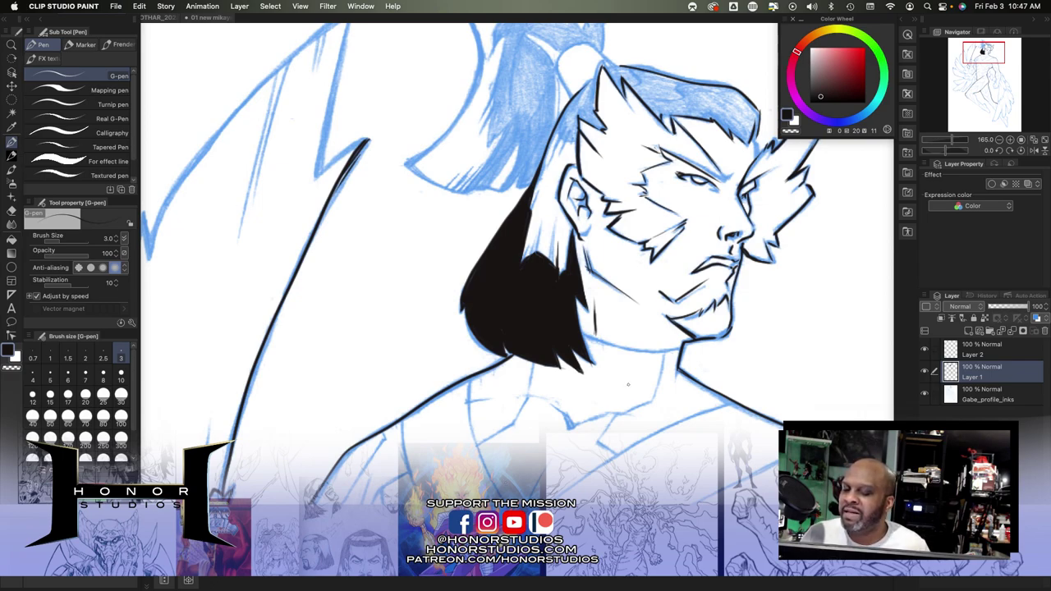
Ink tapered strands rising from the black hair into the highlight behind the ear, raising the pen size to 4.
{"action": "left_click_drag", "start_coordinate": [681, 313], "coordinate": [662, 394]}
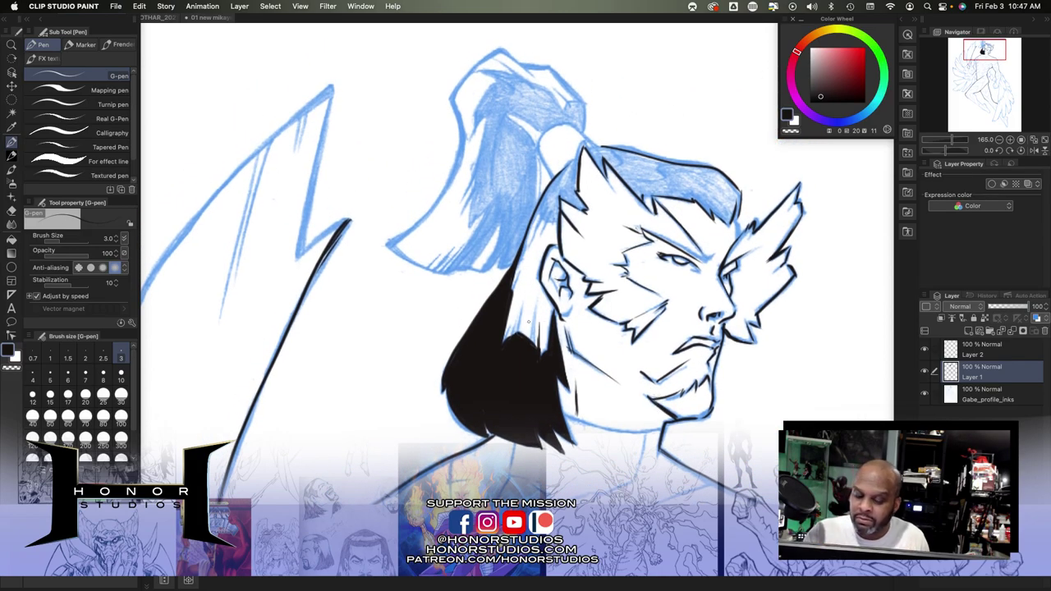
{"action": "mouse_move", "coordinate": [514, 316]}
{"action": "left_mouse_down"}
{"action": "mouse_move", "coordinate": [503, 345]}
{"action": "mouse_move", "coordinate": [515, 324]}
{"action": "left_mouse_up"}
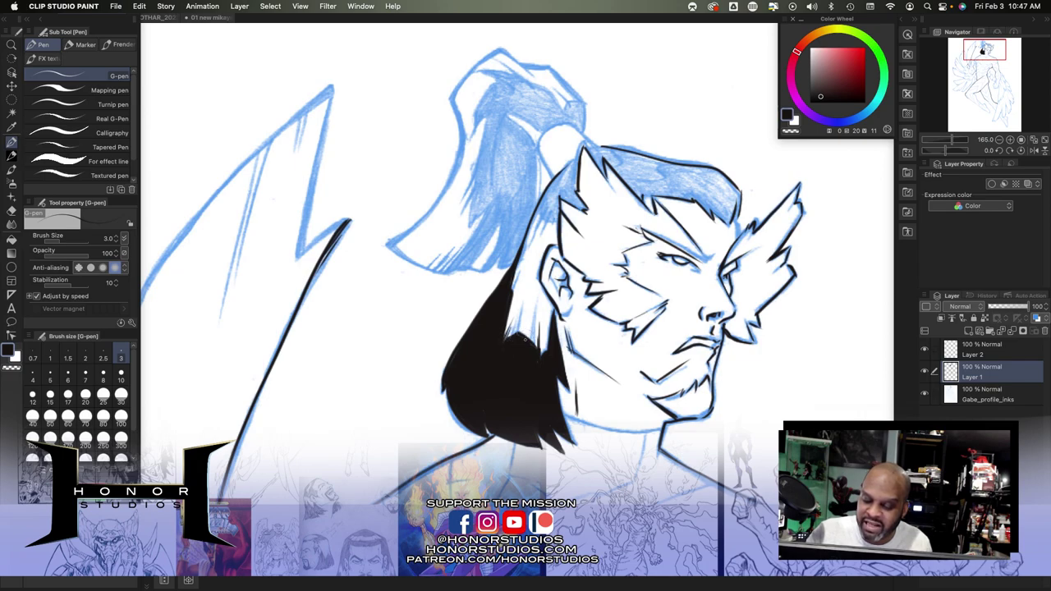
{"action": "key", "text": "bracketright"}
{"action": "left_click_drag", "start_coordinate": [516, 336], "coordinate": [532, 274]}
{"action": "mouse_move", "coordinate": [516, 338]}
{"action": "left_mouse_down"}
{"action": "mouse_move", "coordinate": [517, 317]}
{"action": "mouse_move", "coordinate": [538, 310]}
{"action": "left_mouse_up"}
{"action": "left_click_drag", "start_coordinate": [535, 350], "coordinate": [537, 322]}
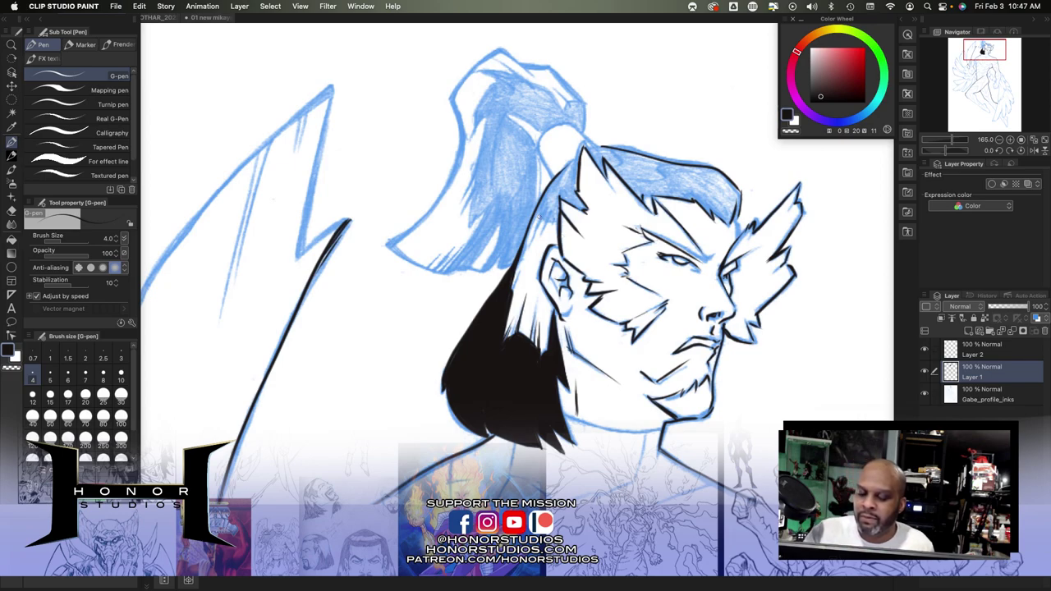
Ink the strands at the top of the hair highlight and close the outline of the hair section behind the mask.
{"action": "mouse_move", "coordinate": [537, 210]}
{"action": "left_mouse_down"}
{"action": "mouse_move", "coordinate": [558, 224]}
{"action": "mouse_move", "coordinate": [536, 226]}
{"action": "mouse_move", "coordinate": [539, 245]}
{"action": "mouse_move", "coordinate": [543, 209]}
{"action": "left_mouse_up"}
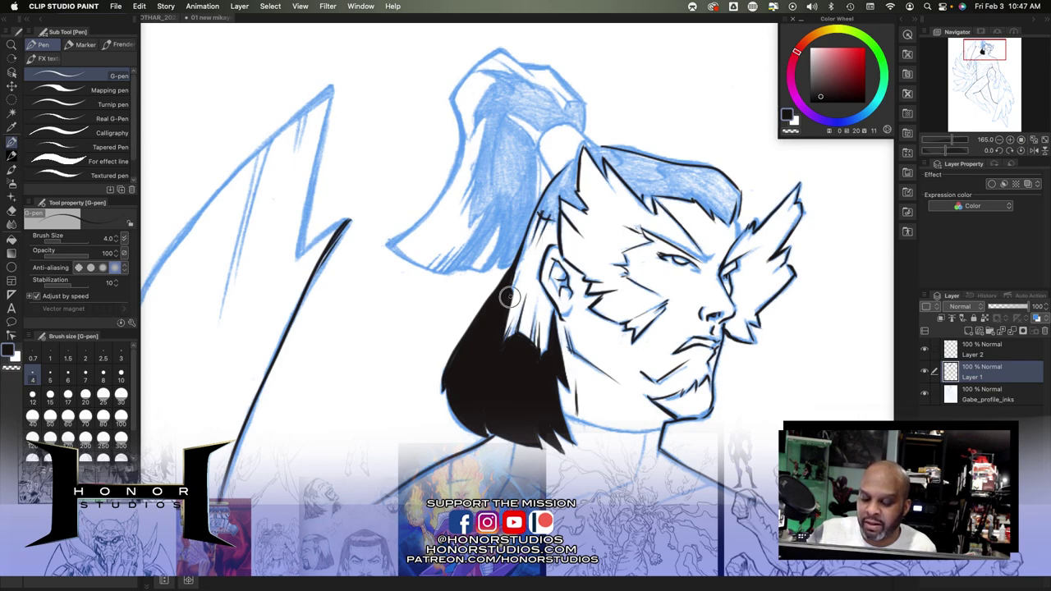
{"action": "left_click_drag", "start_coordinate": [556, 293], "coordinate": [553, 285]}
{"action": "left_click_drag", "start_coordinate": [554, 215], "coordinate": [555, 243]}
{"action": "key", "text": "ctrl+z"}
{"action": "left_click_drag", "start_coordinate": [538, 208], "coordinate": [579, 157]}
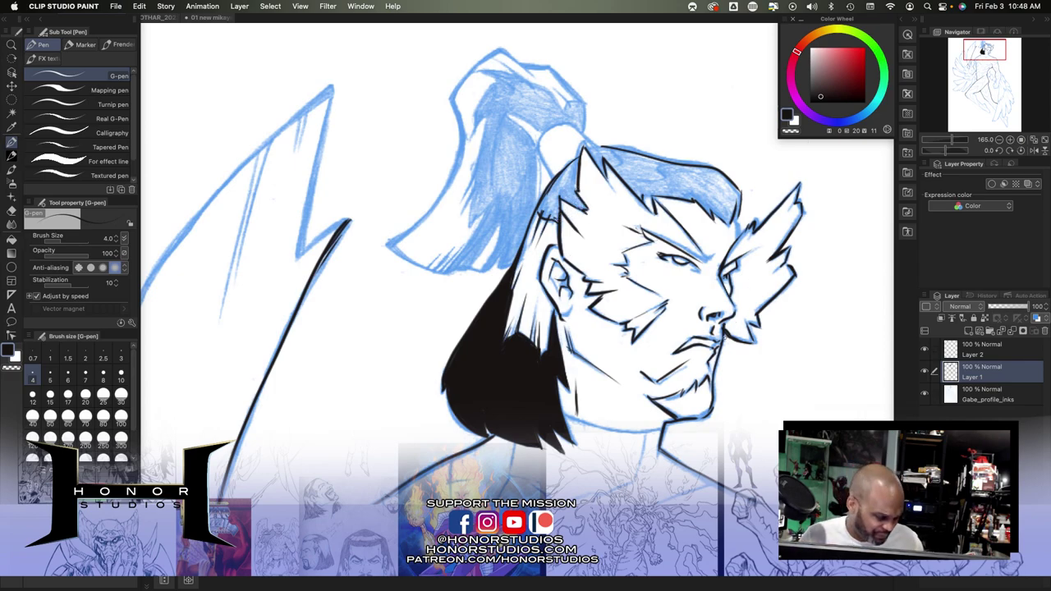
Fill the hair section behind the mask's rear point with black and touch up its edges with the G-pen.
{"action": "key", "text": "g"}
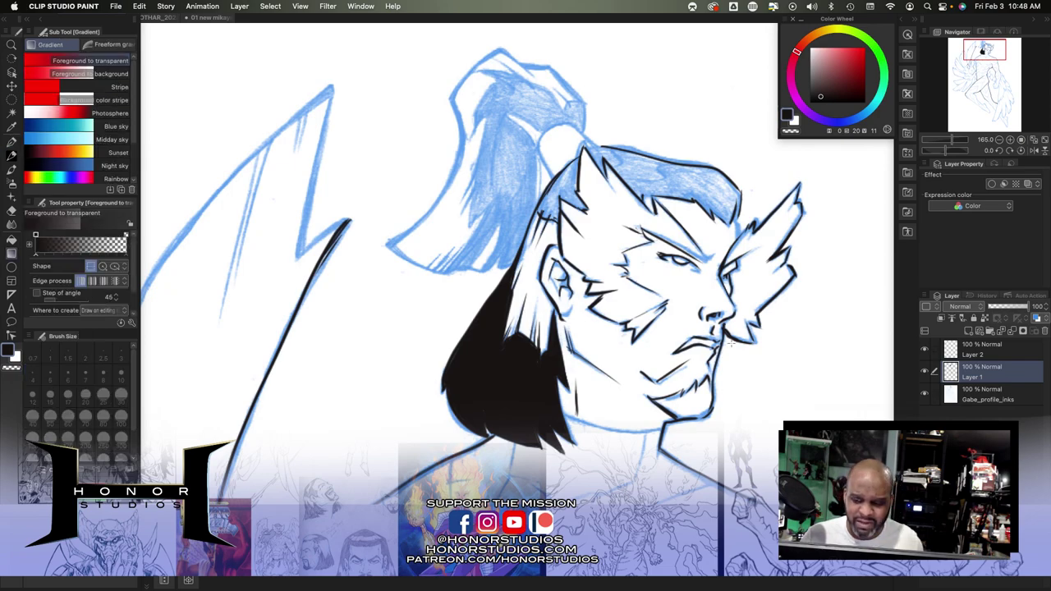
{"action": "key", "text": "g"}
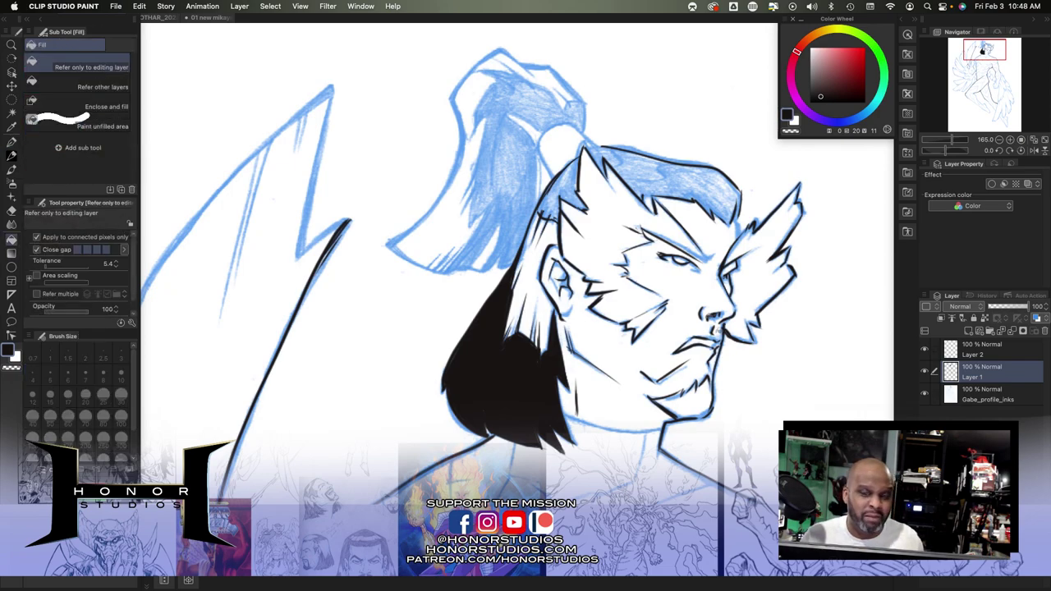
{"action": "left_click", "coordinate": [568, 180]}
{"action": "left_click", "coordinate": [555, 203]}
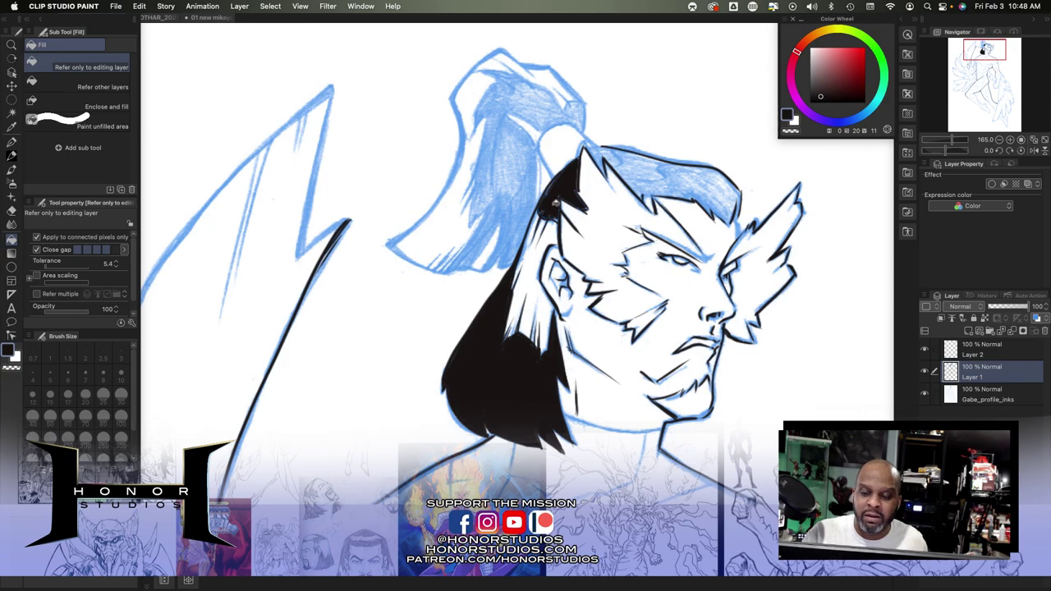
{"action": "key", "text": "p"}
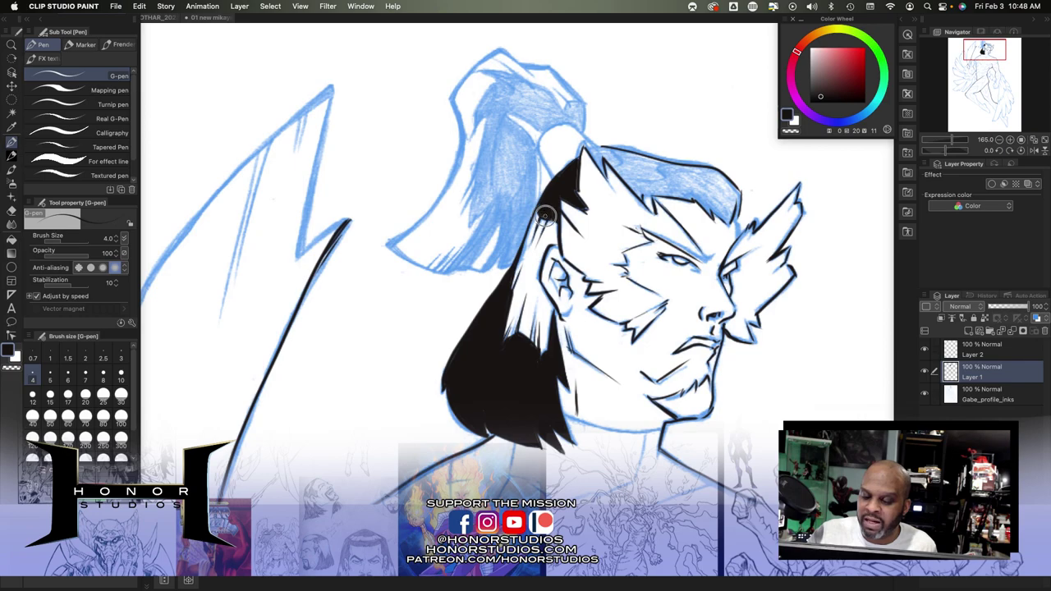
{"action": "left_click_drag", "start_coordinate": [541, 212], "coordinate": [558, 215]}
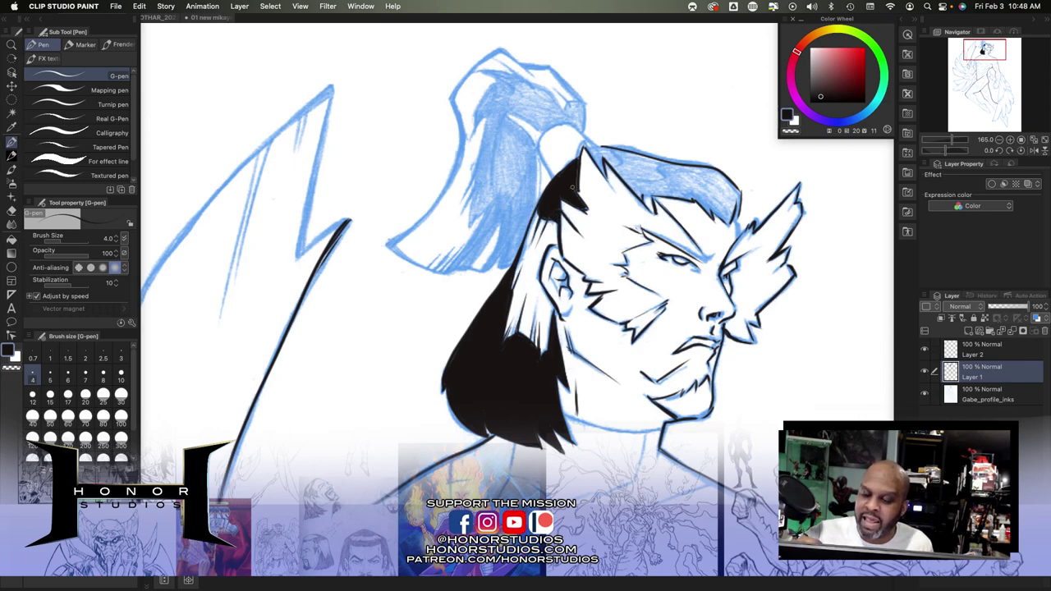
{"action": "mouse_move", "coordinate": [572, 205]}
{"action": "left_mouse_down"}
{"action": "mouse_move", "coordinate": [583, 210]}
{"action": "mouse_move", "coordinate": [578, 193]}
{"action": "left_mouse_up"}
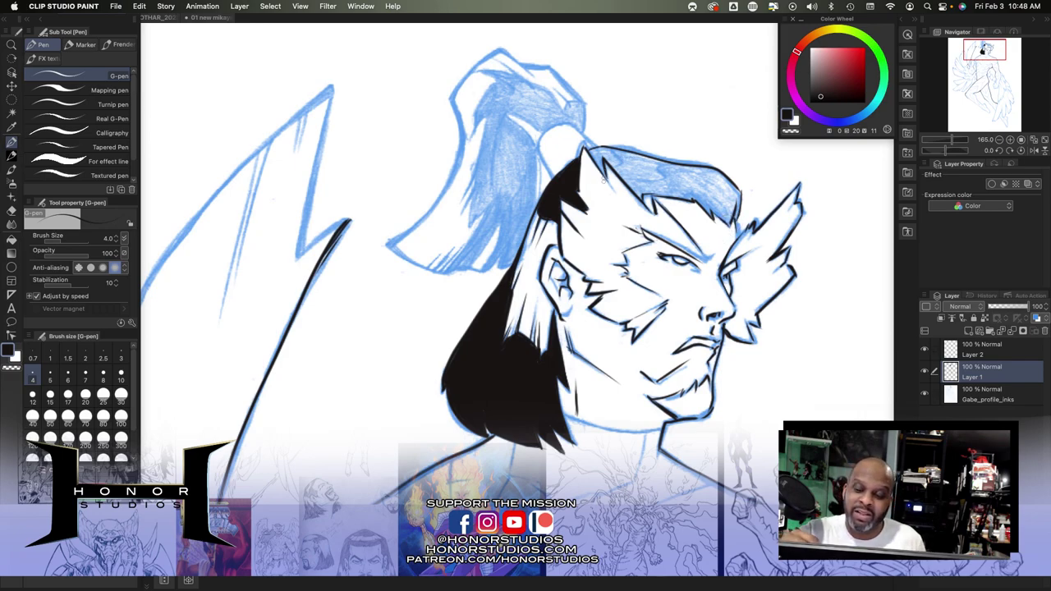
Fill the hair on top of the head with black and touch up the gap along the mask's edge.
{"action": "key", "text": "g"}
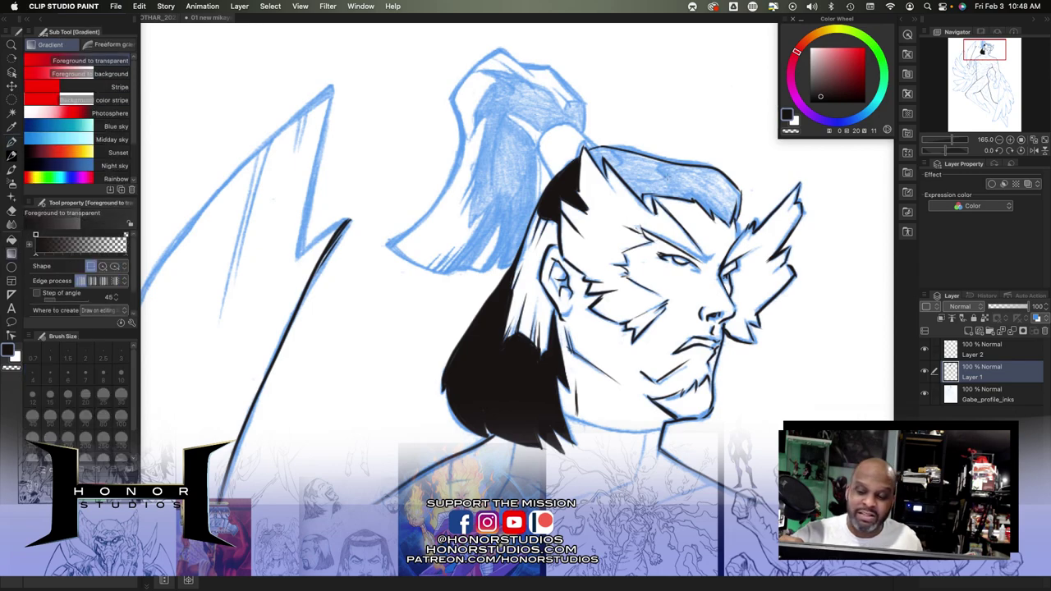
{"action": "key", "text": "g"}
{"action": "left_click", "coordinate": [678, 181]}
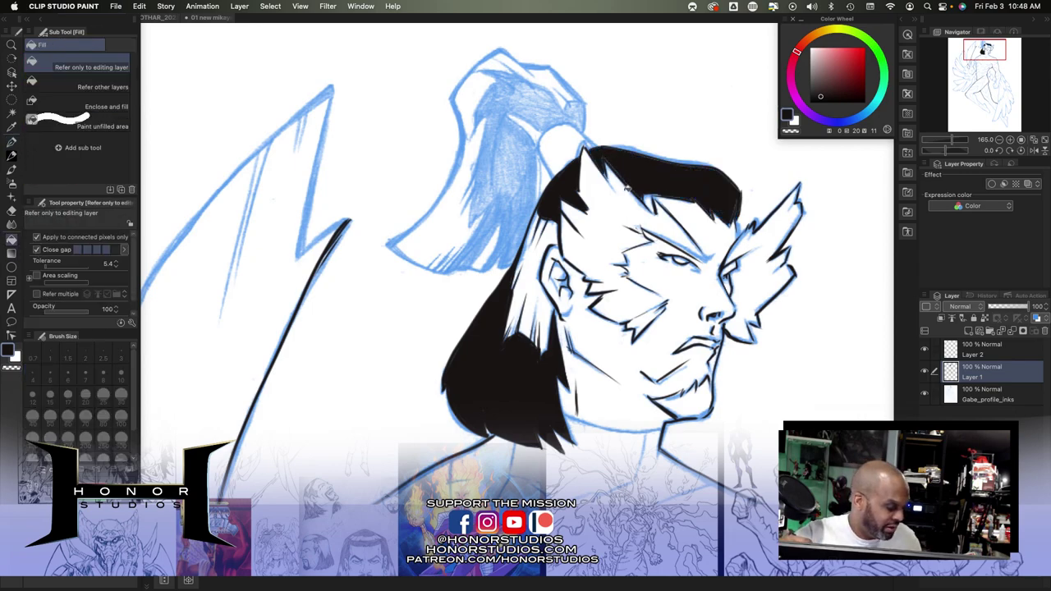
{"action": "key", "text": "p"}
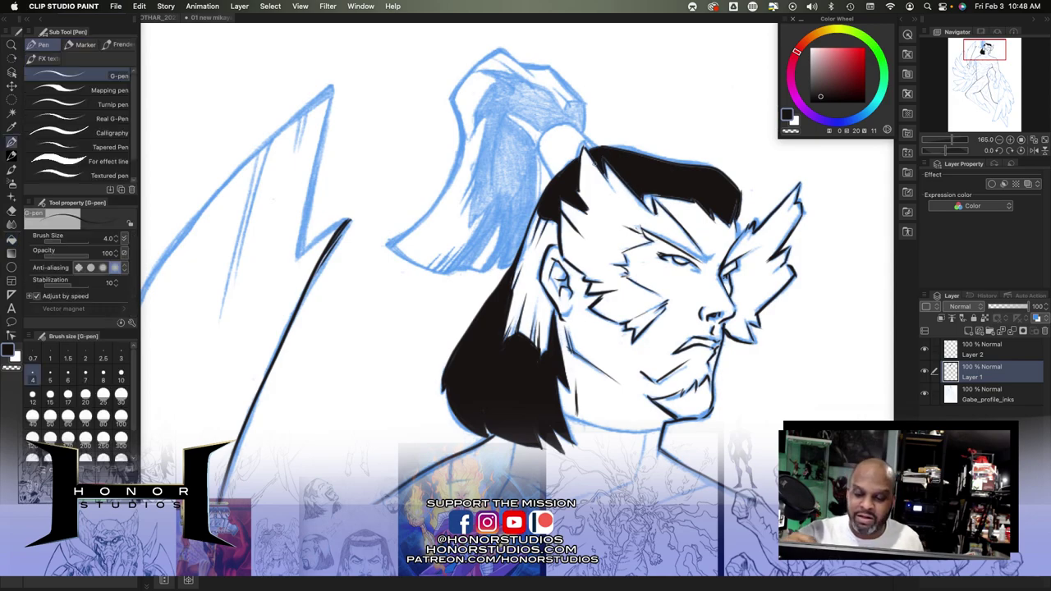
{"action": "mouse_move", "coordinate": [600, 167]}
{"action": "left_mouse_down"}
{"action": "mouse_move", "coordinate": [592, 155]}
{"action": "mouse_move", "coordinate": [612, 184]}
{"action": "mouse_move", "coordinate": [606, 175]}
{"action": "left_mouse_up"}
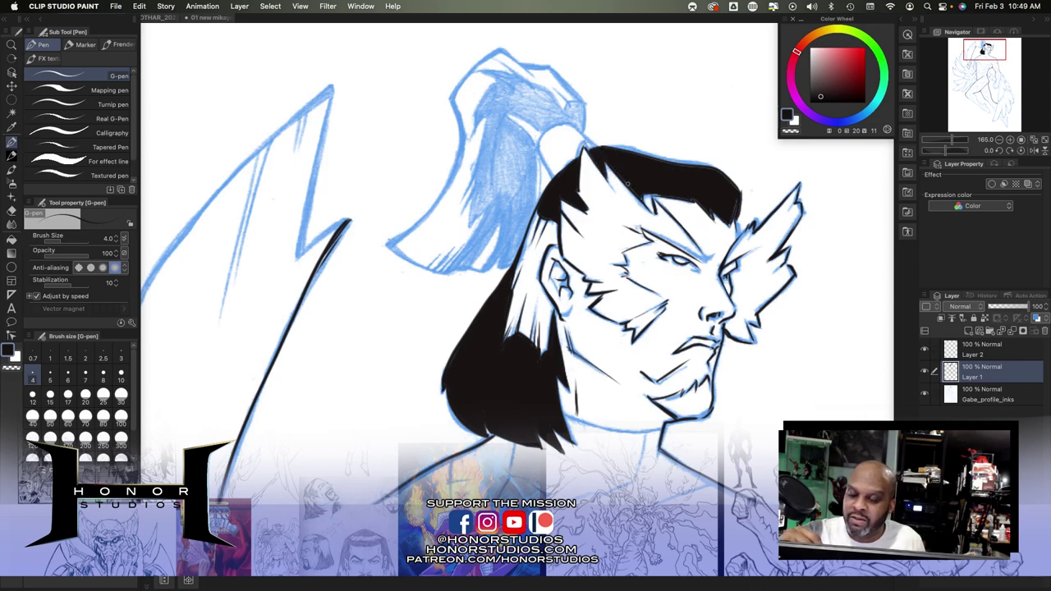
Touch up the black hair along the mask's upper edge and at the front of the forehead.
{"action": "mouse_move", "coordinate": [641, 200]}
{"action": "left_mouse_down"}
{"action": "mouse_move", "coordinate": [629, 185]}
{"action": "mouse_move", "coordinate": [642, 199]}
{"action": "left_mouse_up"}
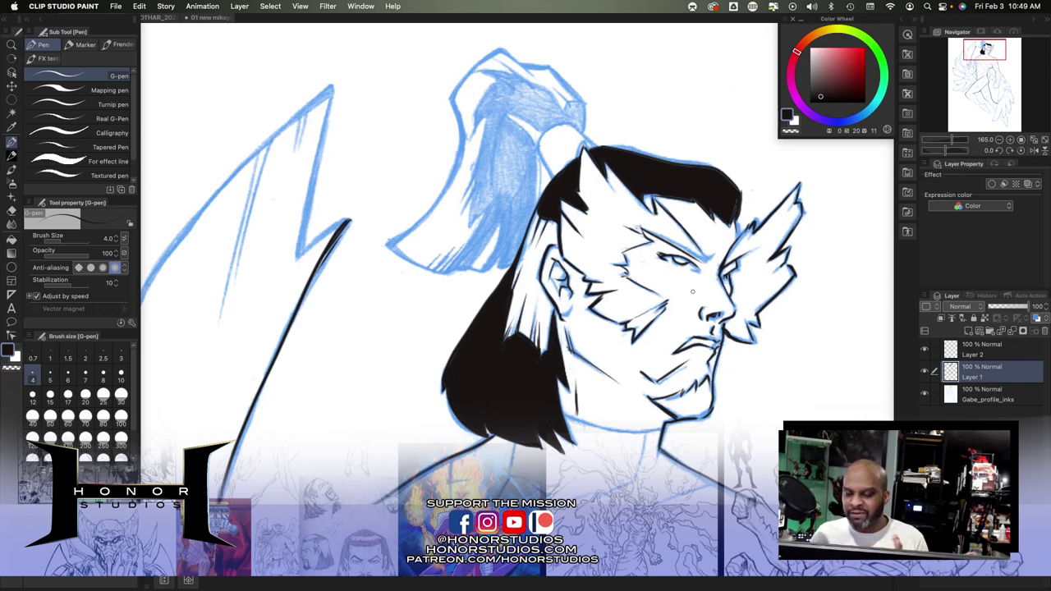
{"action": "left_click_drag", "start_coordinate": [735, 204], "coordinate": [729, 223]}
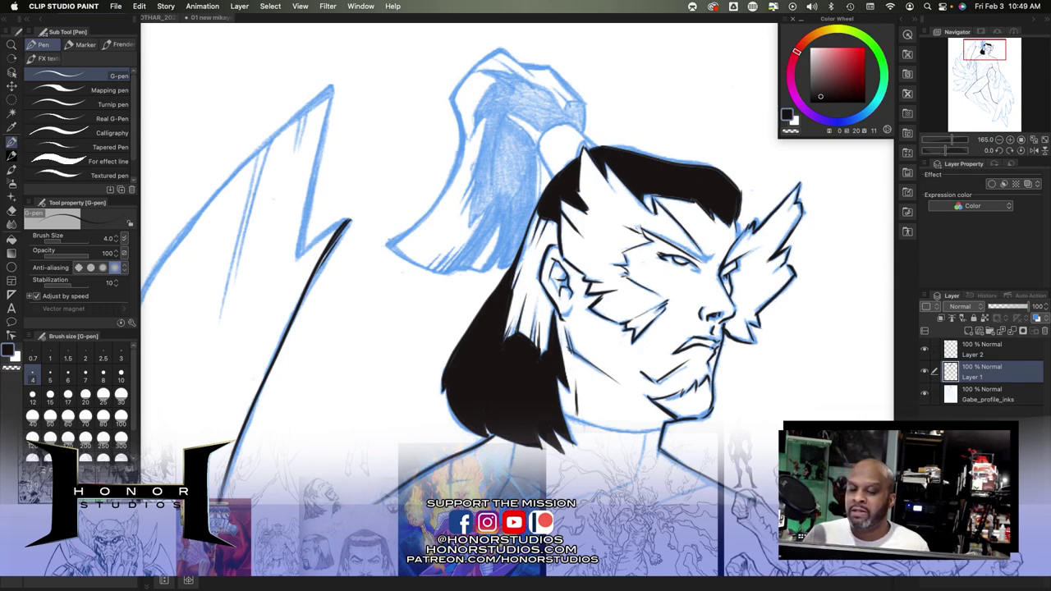
Ink the hair band at the base of the ponytail, then the ponytail's outer contour and jagged lower tips.
{"action": "left_click", "coordinate": [692, 384], "text": "super"}
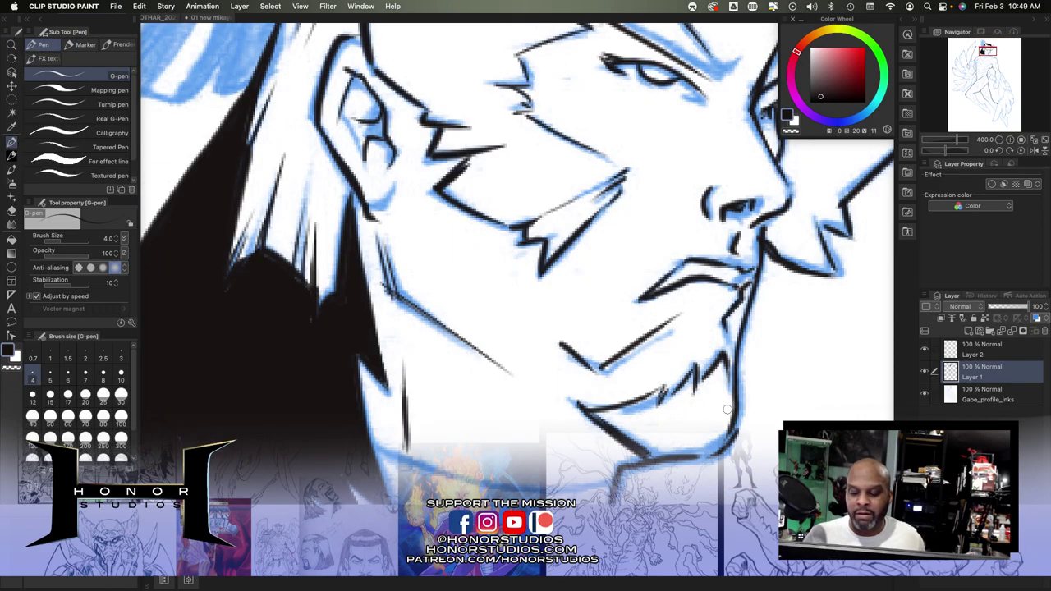
{"action": "key", "text": "super+space"}
{"action": "left_click_drag", "start_coordinate": [729, 411], "coordinate": [690, 356]}
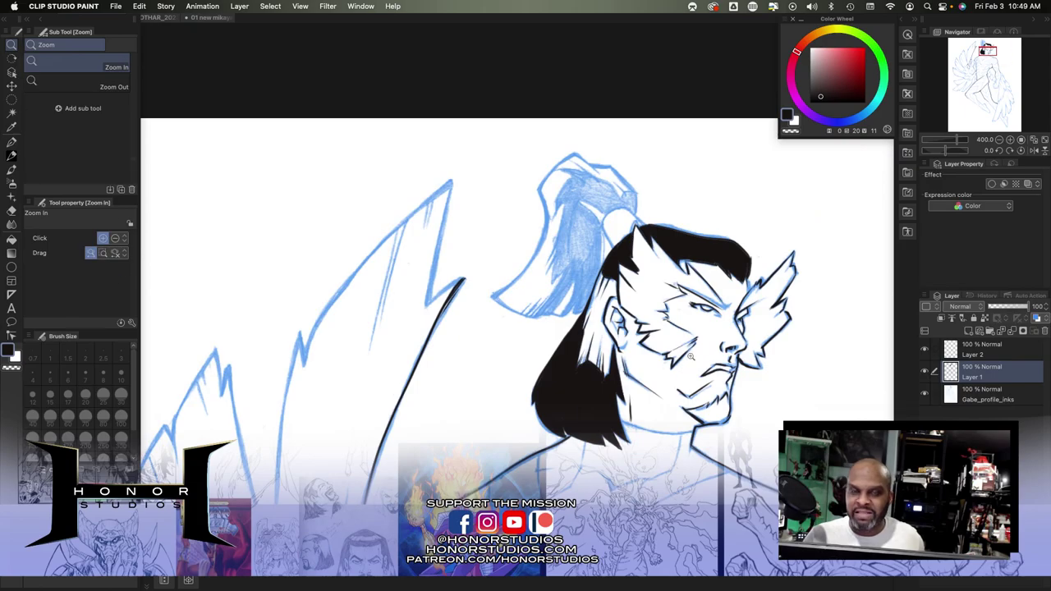
{"action": "key", "text": "p"}
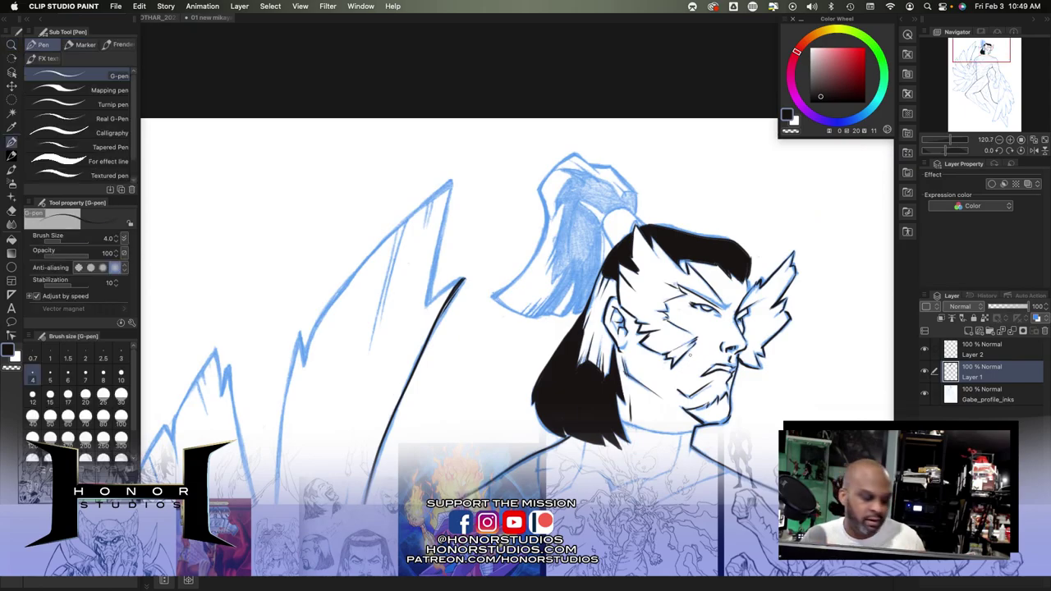
{"action": "key", "text": "space"}
{"action": "left_click_drag", "start_coordinate": [648, 404], "coordinate": [566, 282]}
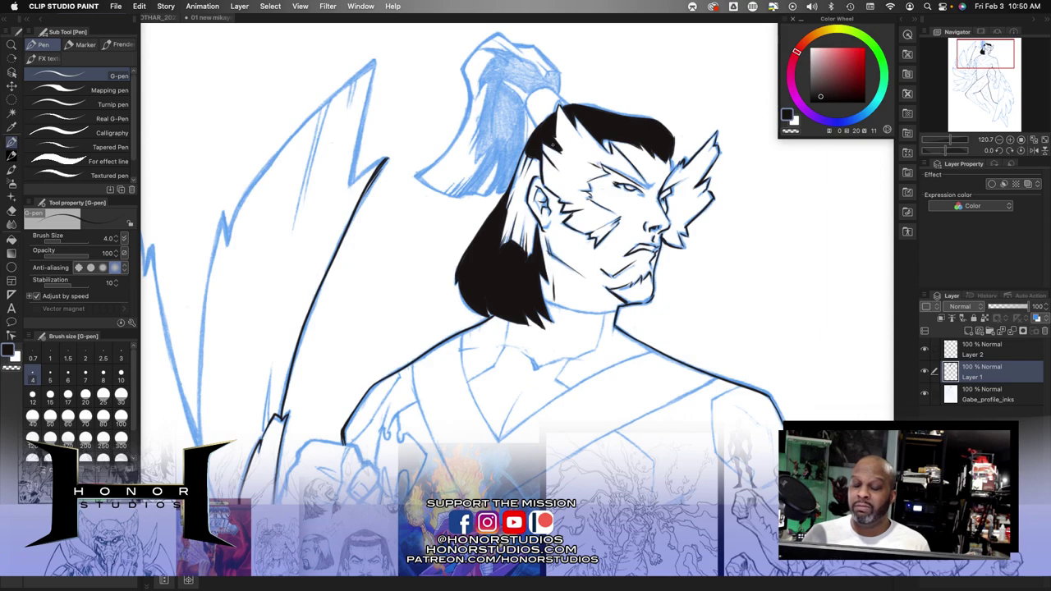
{"action": "left_click_drag", "start_coordinate": [552, 145], "coordinate": [555, 147]}
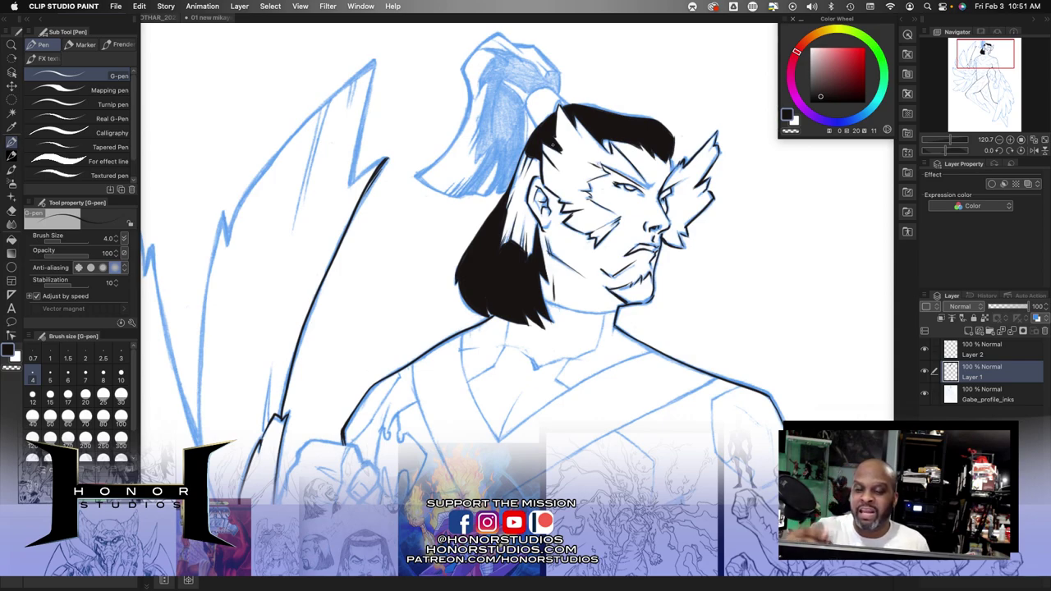
{"action": "left_click_drag", "start_coordinate": [537, 130], "coordinate": [525, 105]}
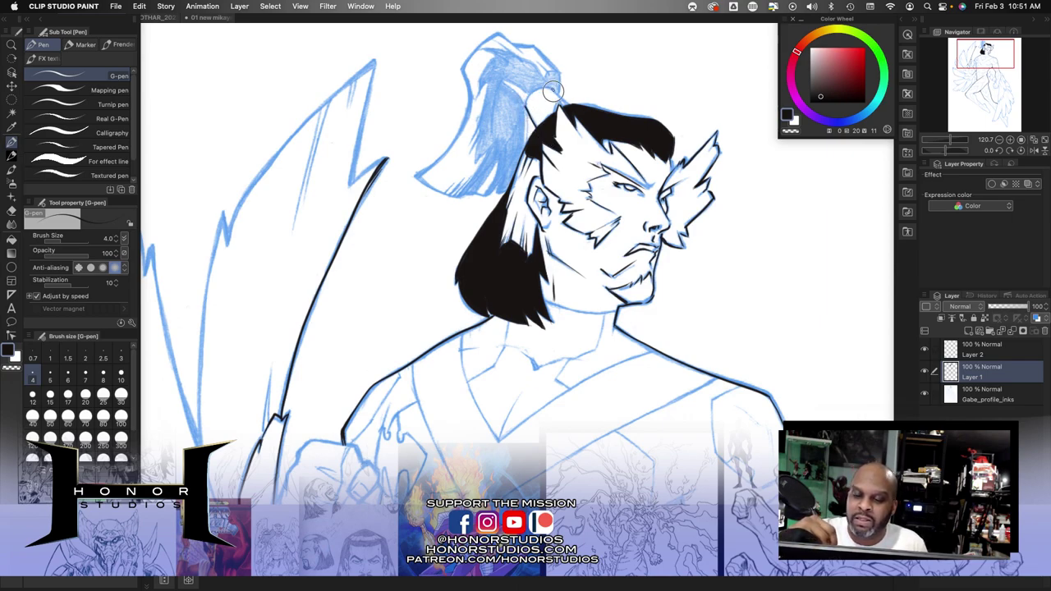
{"action": "left_click_drag", "start_coordinate": [526, 105], "coordinate": [553, 91]}
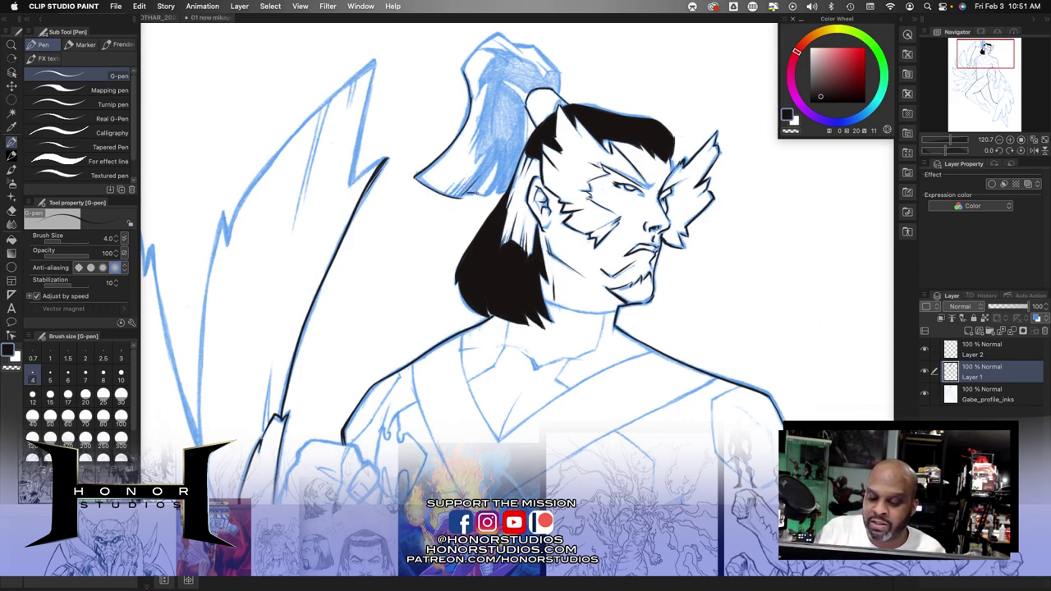
{"action": "left_click_drag", "start_coordinate": [481, 188], "coordinate": [497, 161]}
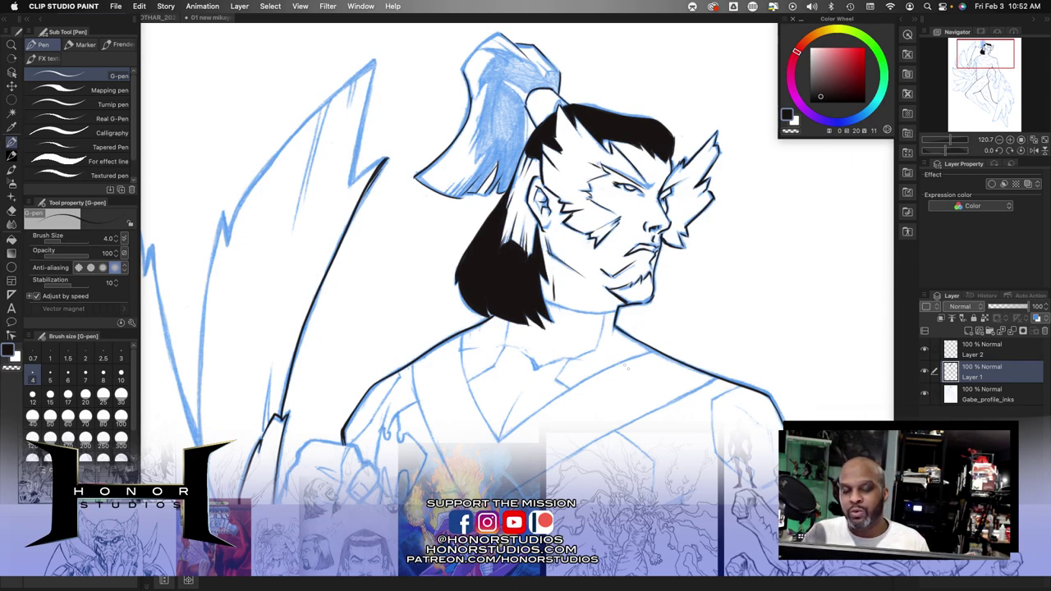
Ink the top edge and both side contours of the raised fist, undoing the faulty strokes.
{"action": "left_click_drag", "start_coordinate": [618, 446], "coordinate": [674, 288]}
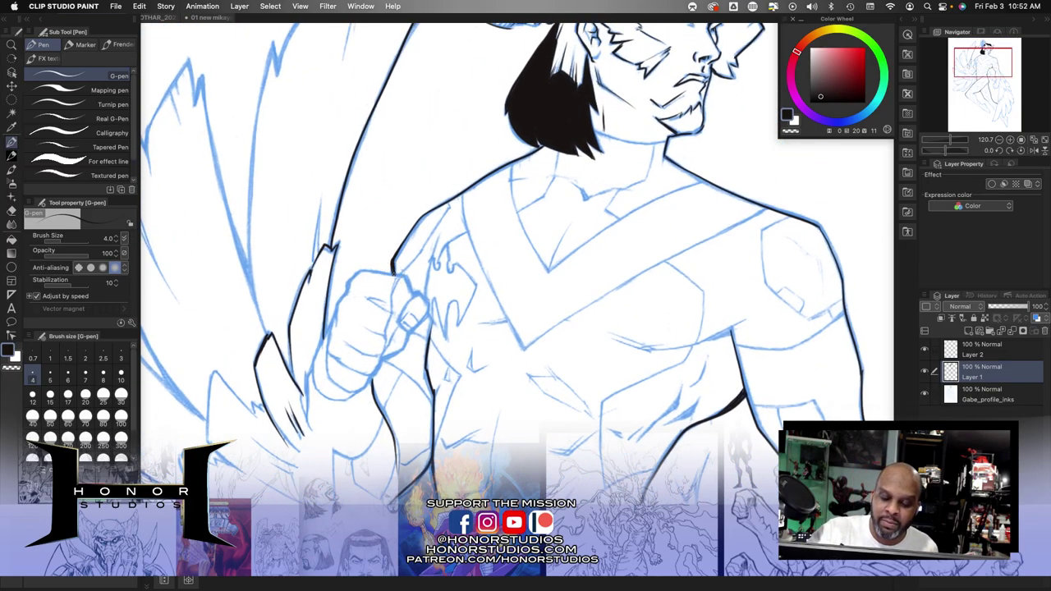
{"action": "left_click_drag", "start_coordinate": [366, 270], "coordinate": [408, 278]}
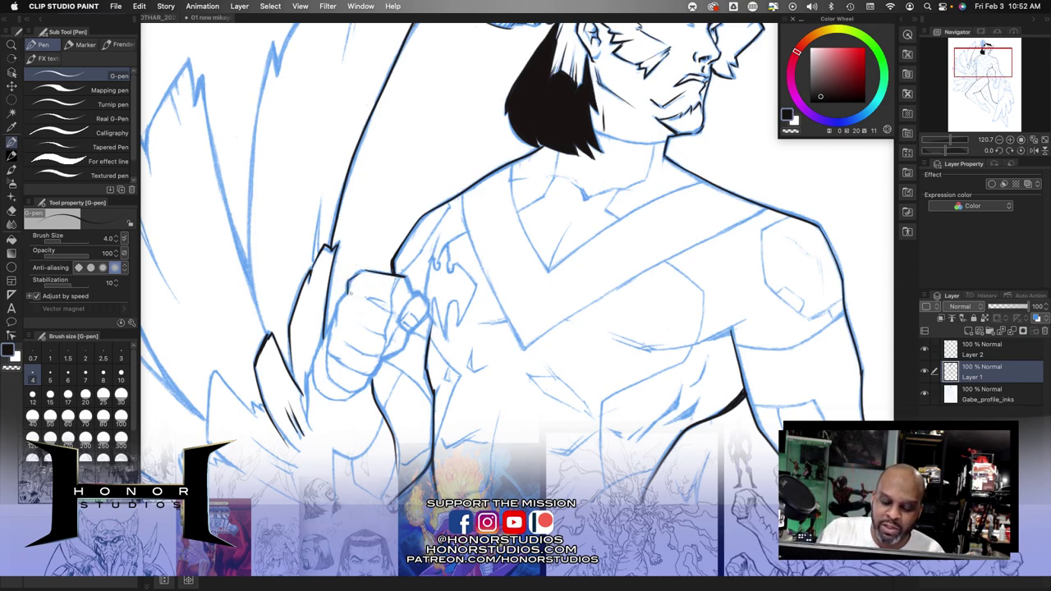
{"action": "left_click_drag", "start_coordinate": [348, 293], "coordinate": [326, 368]}
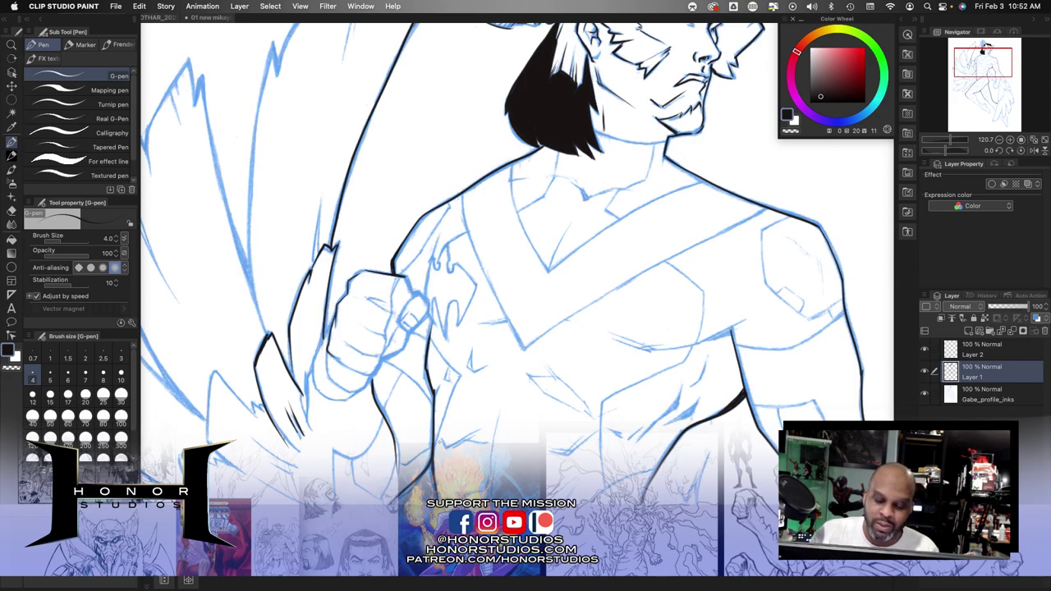
{"action": "mouse_move", "coordinate": [381, 354]}
{"action": "left_mouse_down"}
{"action": "mouse_move", "coordinate": [373, 375]}
{"action": "mouse_move", "coordinate": [391, 296]}
{"action": "mouse_move", "coordinate": [403, 278]}
{"action": "mouse_move", "coordinate": [415, 292]}
{"action": "left_mouse_up"}
{"action": "key", "text": "super+z"}
{"action": "key", "text": "super+z"}
{"action": "key", "text": "super+z"}
{"action": "key", "text": "super+z"}
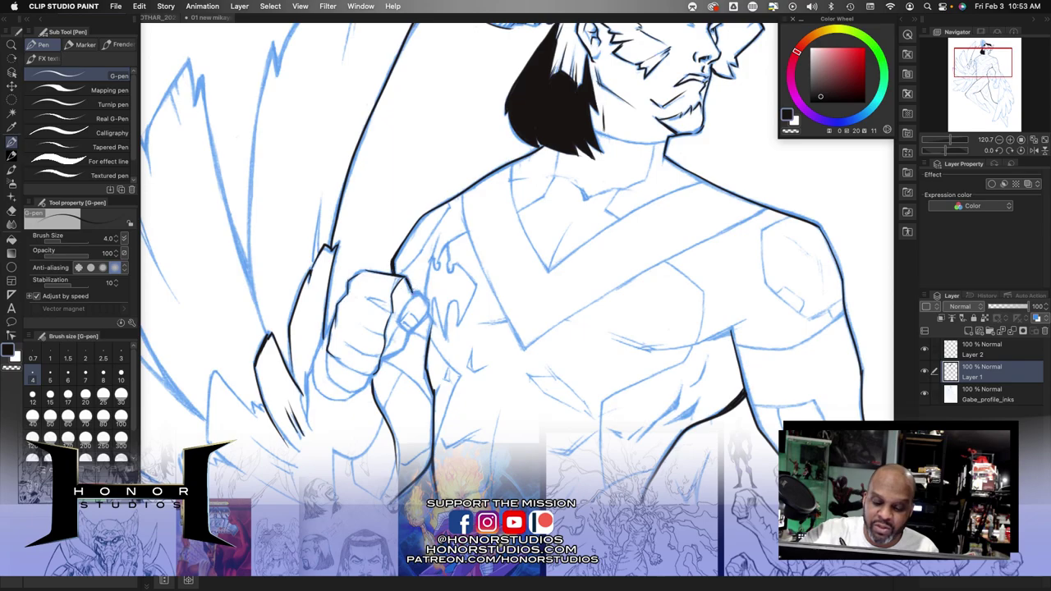
{"action": "scroll", "coordinate": [700, 386], "scroll_direction": "up", "scroll_amount": 5}
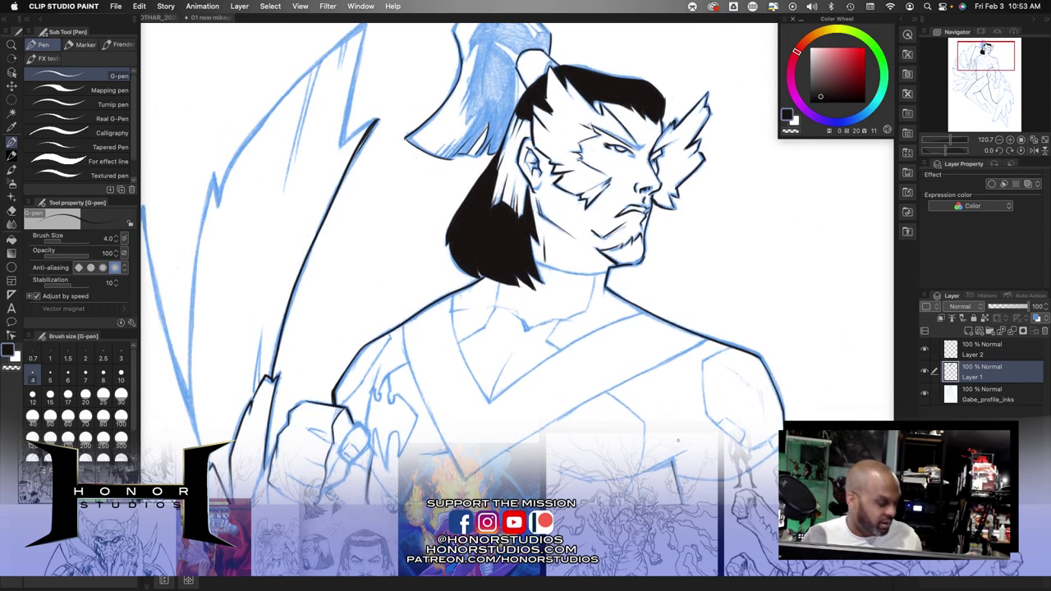
{"action": "left_click_drag", "start_coordinate": [686, 441], "coordinate": [658, 439]}
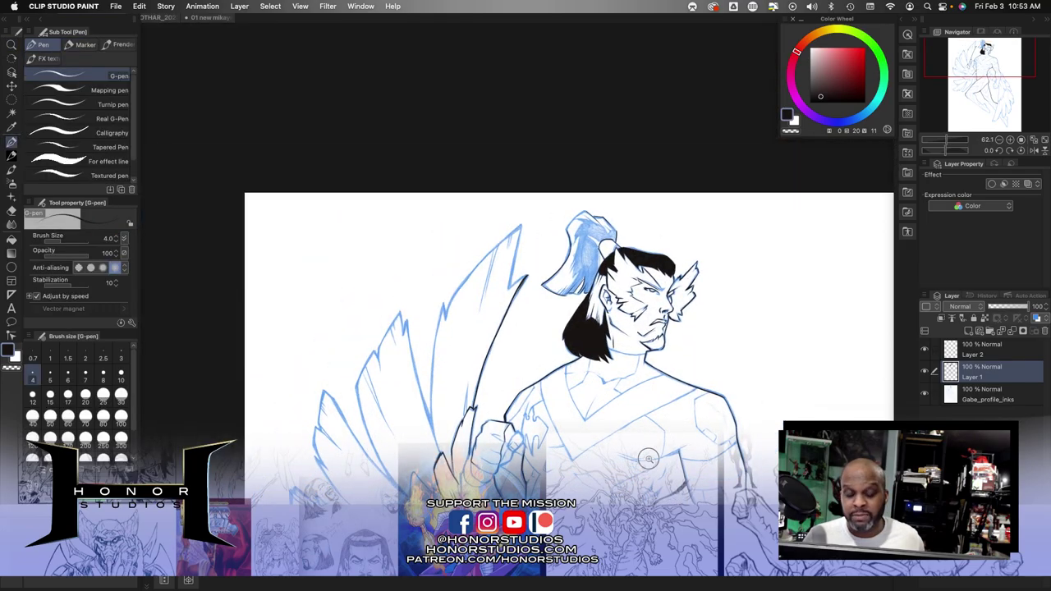